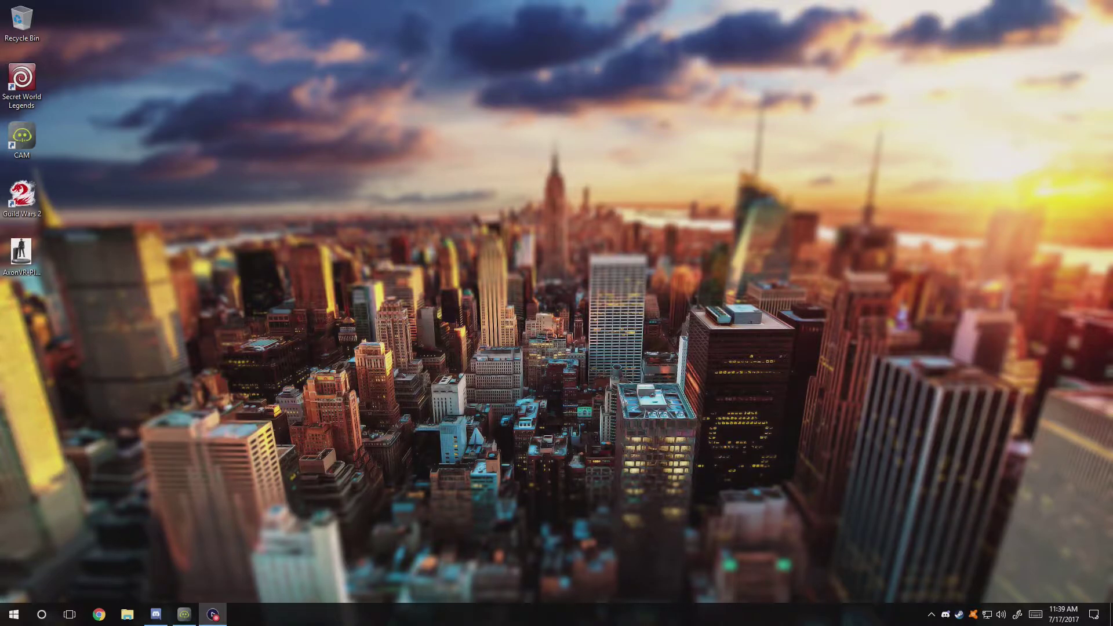
Step: Expand the taskbar tray overflow to reveal the hidden notification-area icons
left_click(317, 291)
left_click(931, 614)
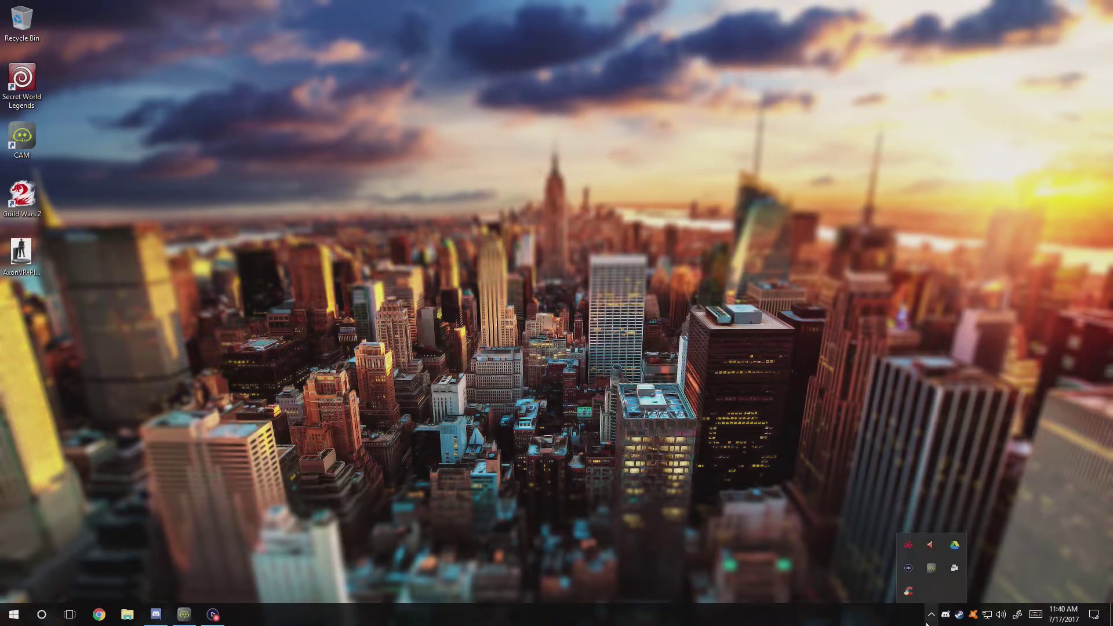
Step: Launch AMD Radeon Settings from the tray and bring its window to the front
left_click(905, 546)
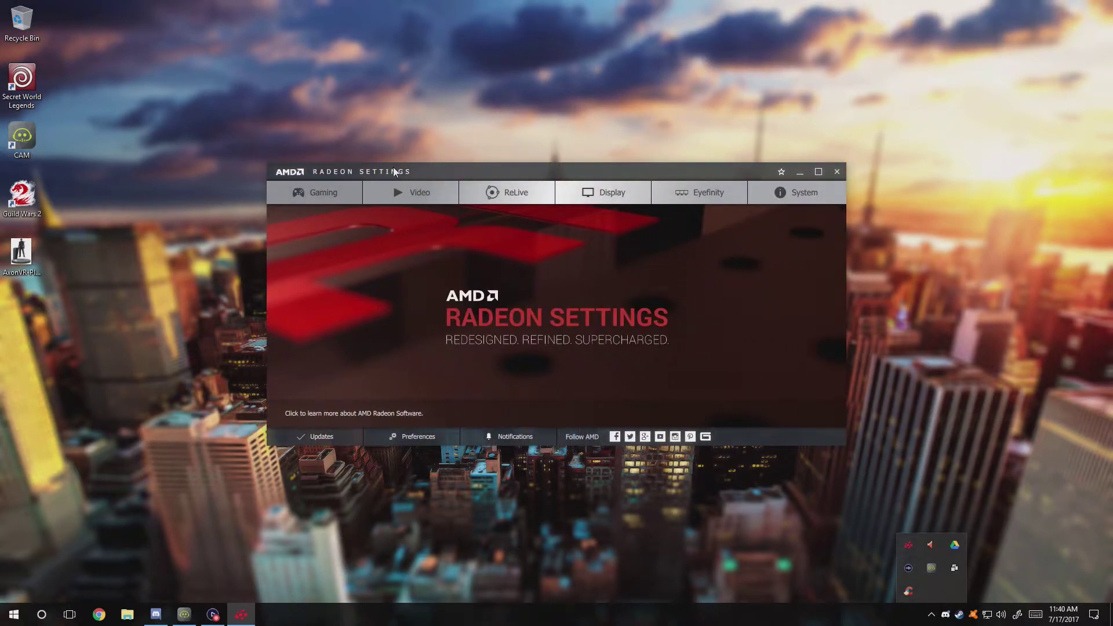
right_click(415, 116)
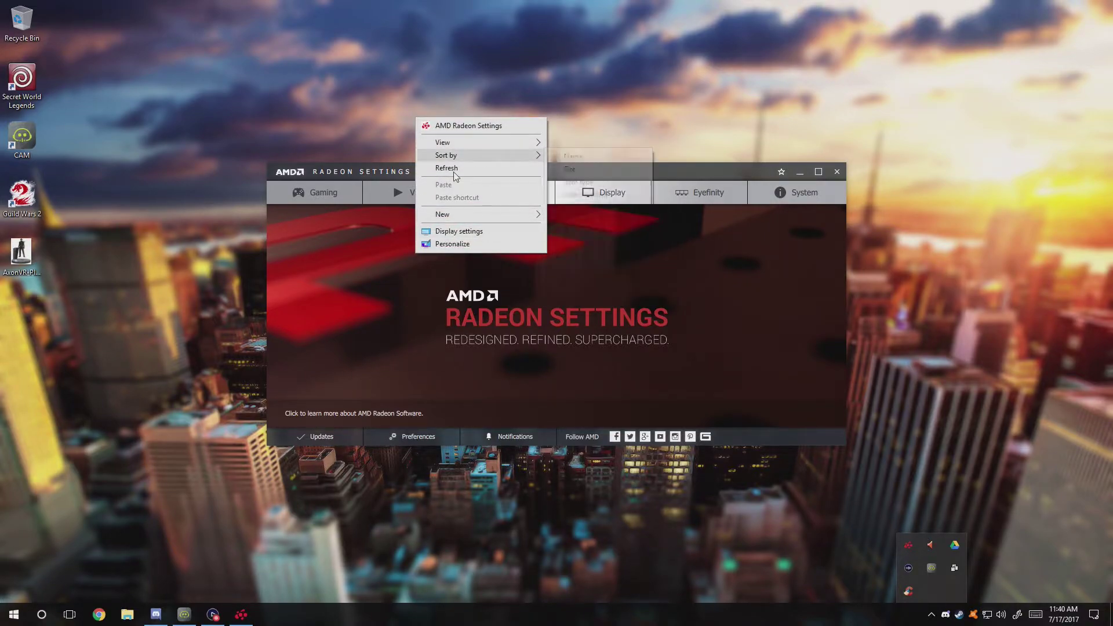
left_click(456, 80)
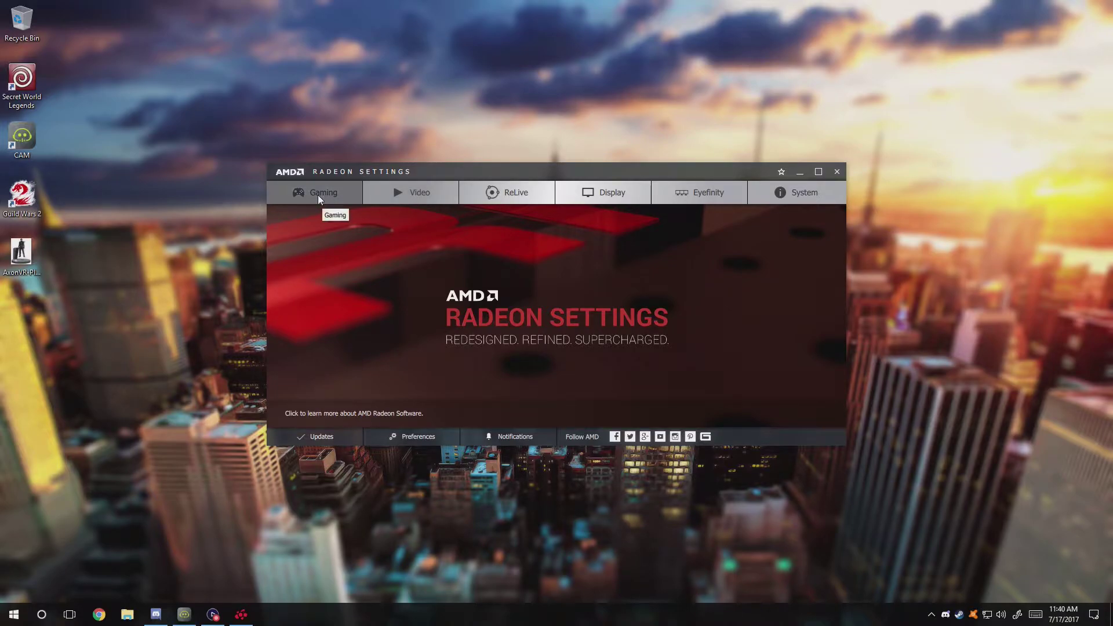
left_click(342, 198)
Step: In Gaming > Global Settings, keep Texture Filtering Quality on Performance
left_click(349, 203)
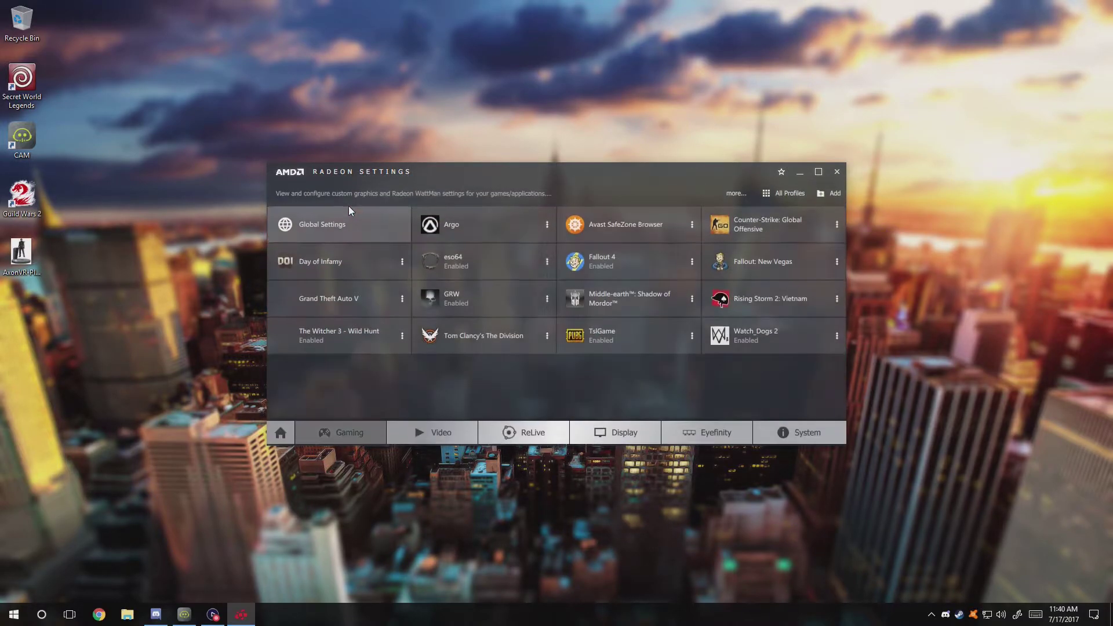
left_click(334, 232)
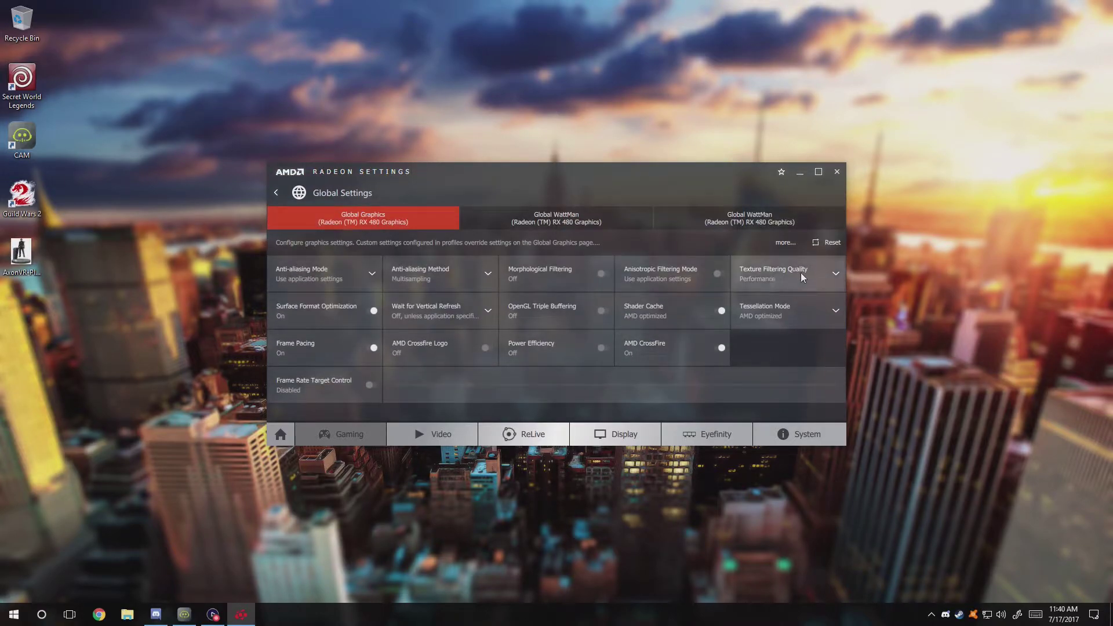
left_click(810, 273)
left_click(811, 273)
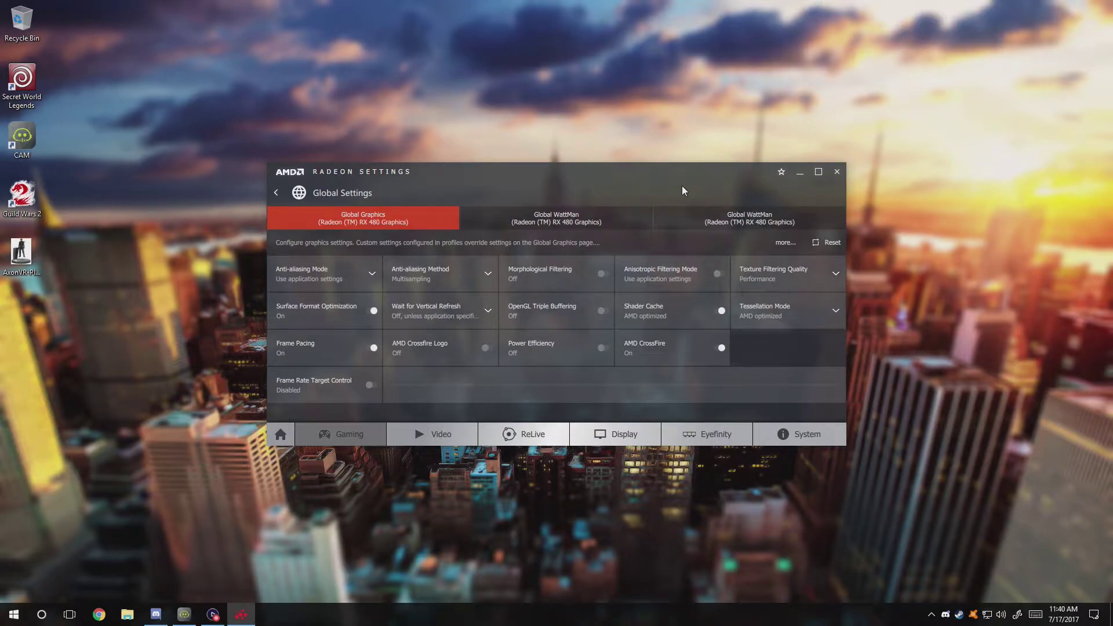
mouse_move(689, 165)
left_mouse_down()
mouse_move(666, 176)
mouse_move(698, 155)
left_mouse_up()
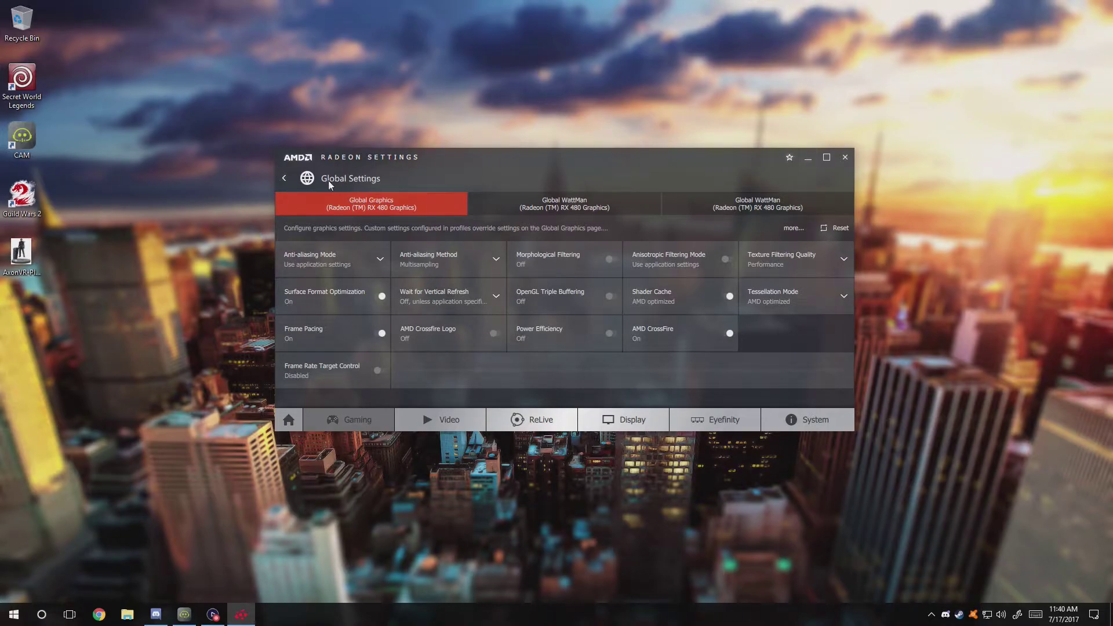
Step: Keep AMD CrossFire Mode Disabled in the Fallout 4 profile, then close Radeon Settings
left_click(286, 180)
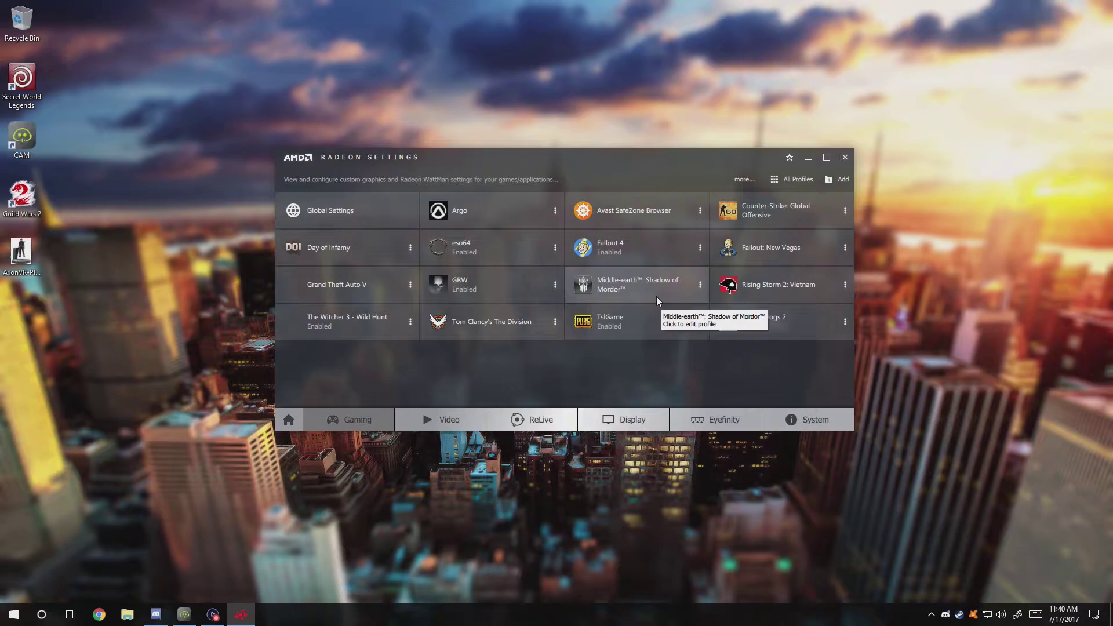
left_click(638, 254)
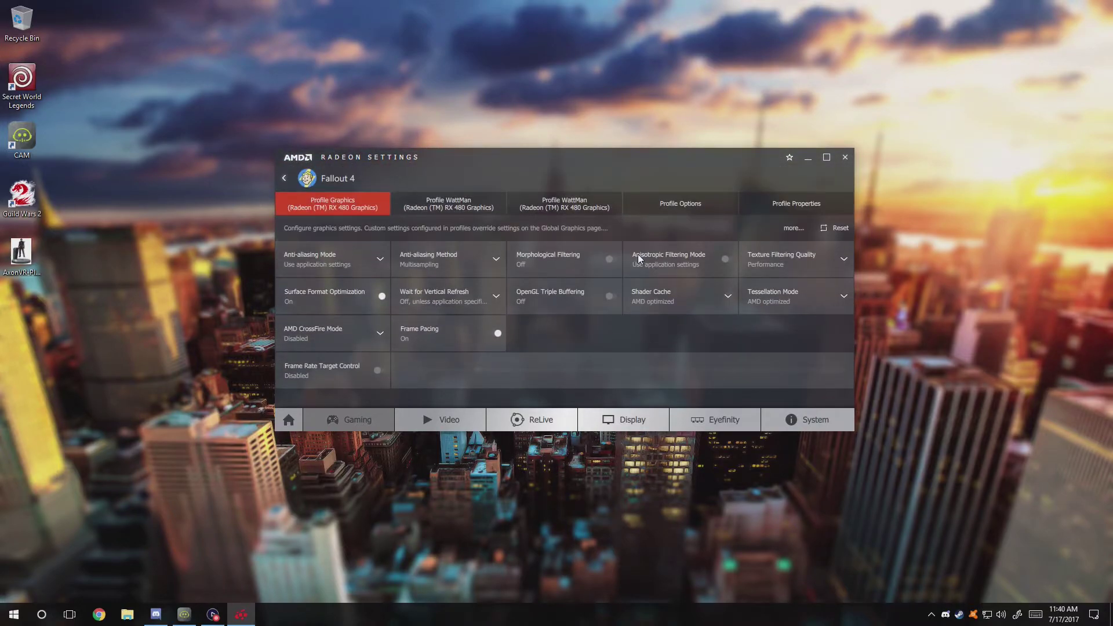
left_click(363, 329)
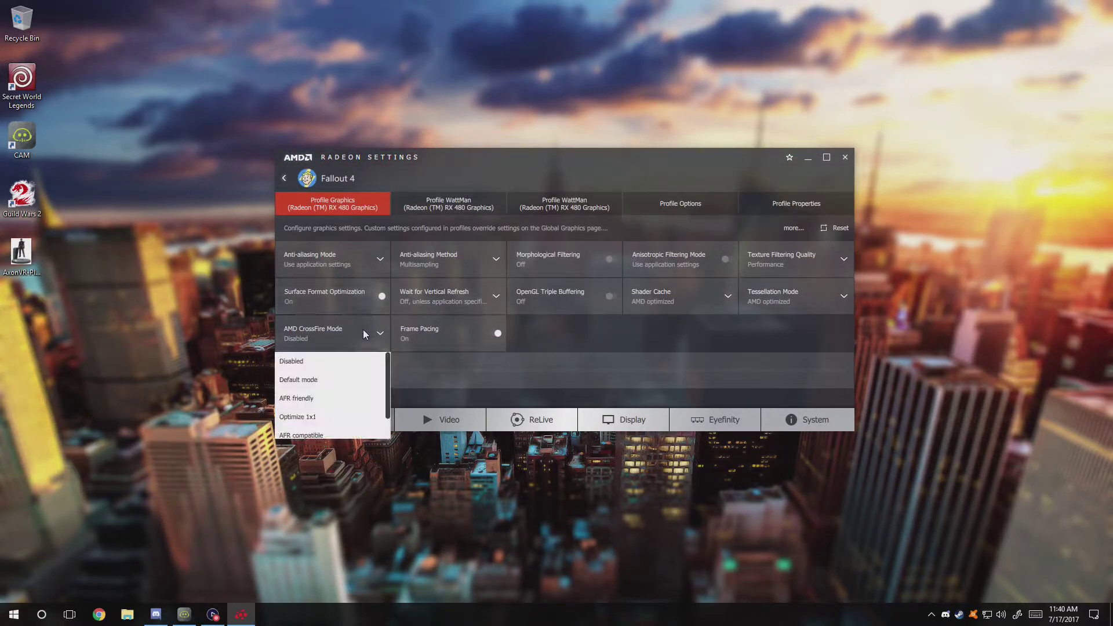
left_click_drag(387, 374, 384, 416)
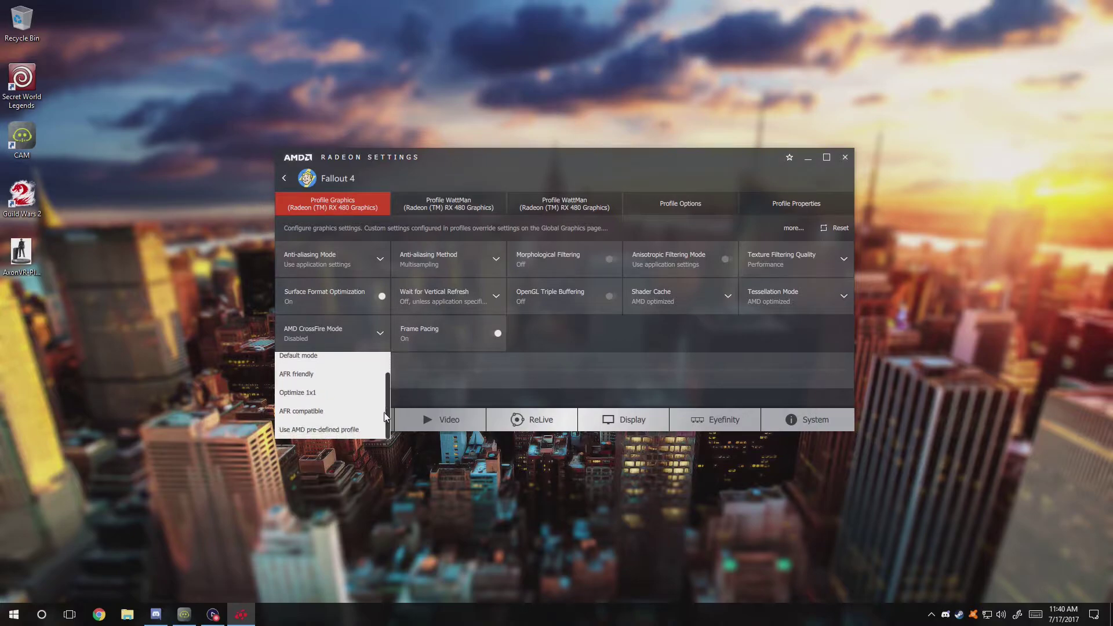
scroll(316, 409, "up", 2)
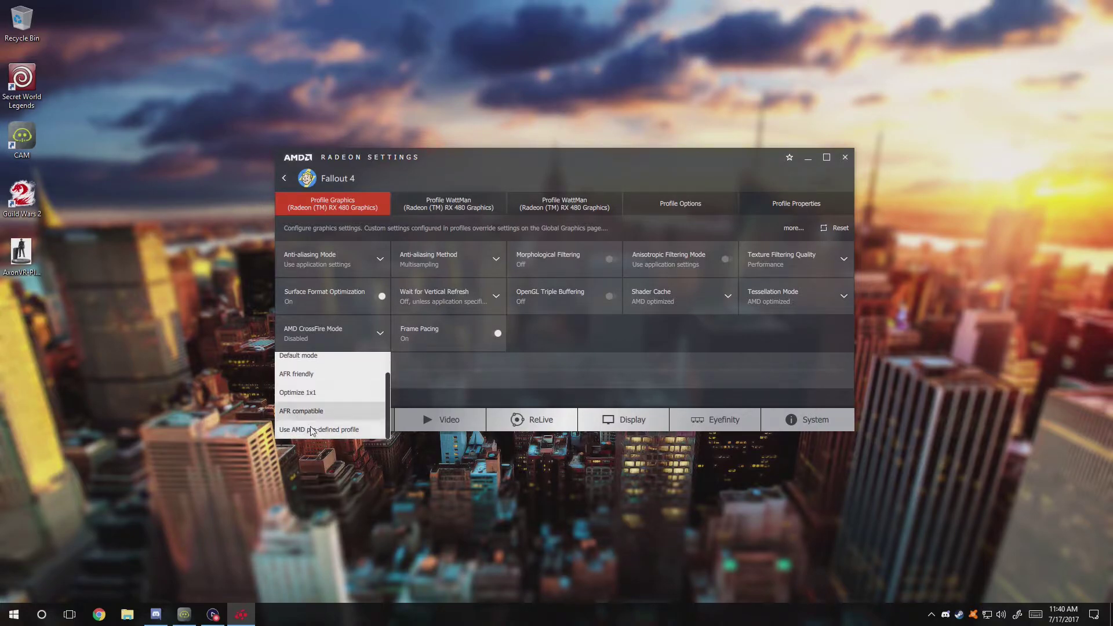
left_click(309, 360)
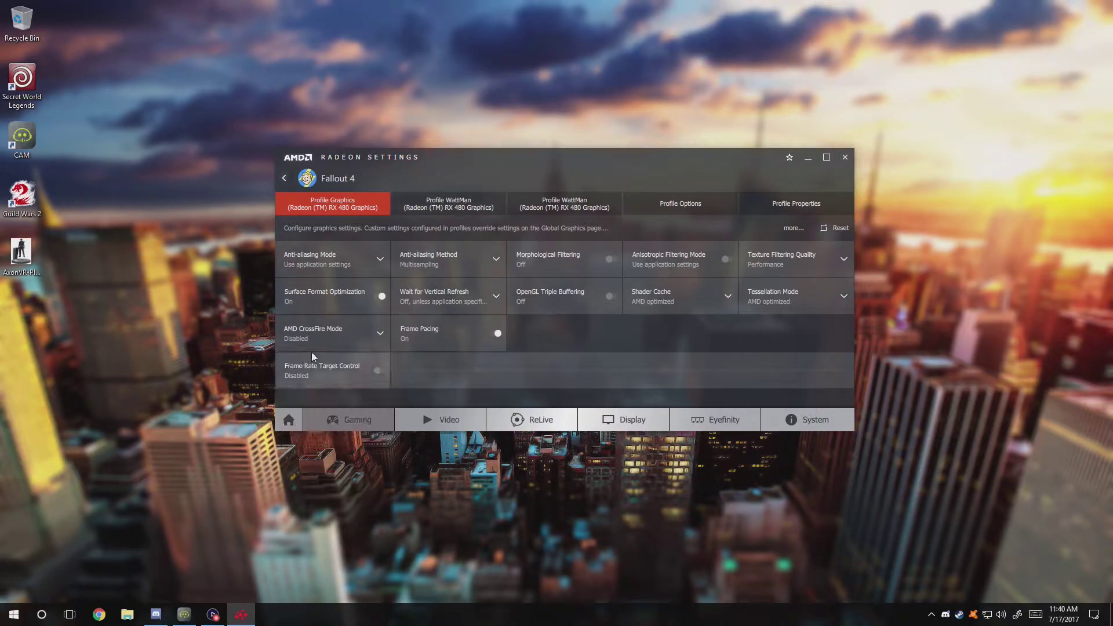
left_click(845, 158)
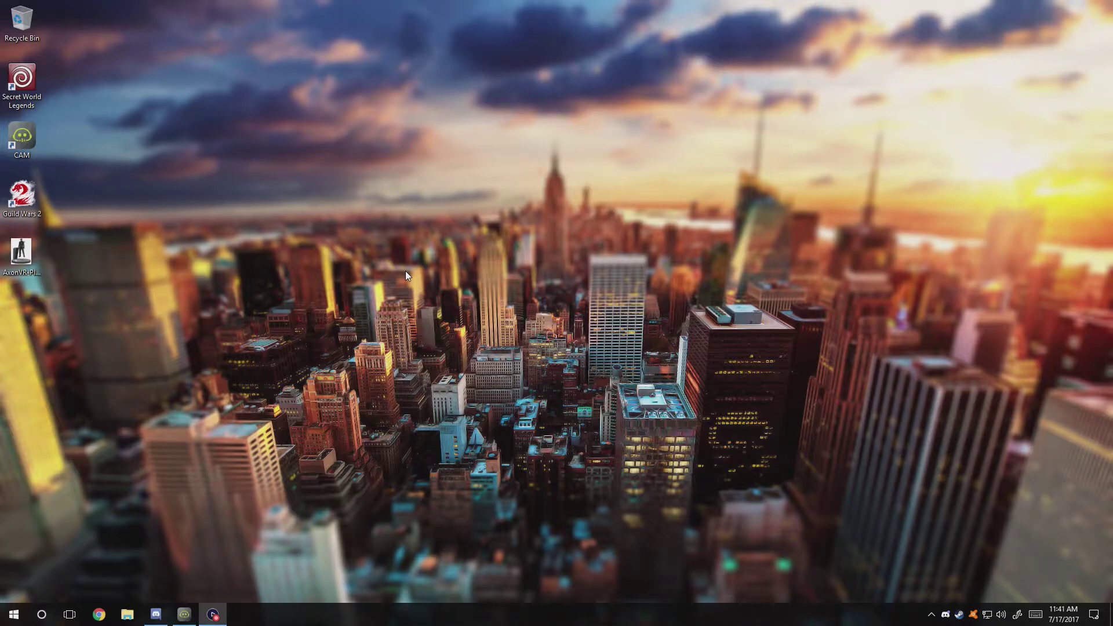
Step: Open the Control Panel System page by searching 'system', then switch to Steam
key("super")
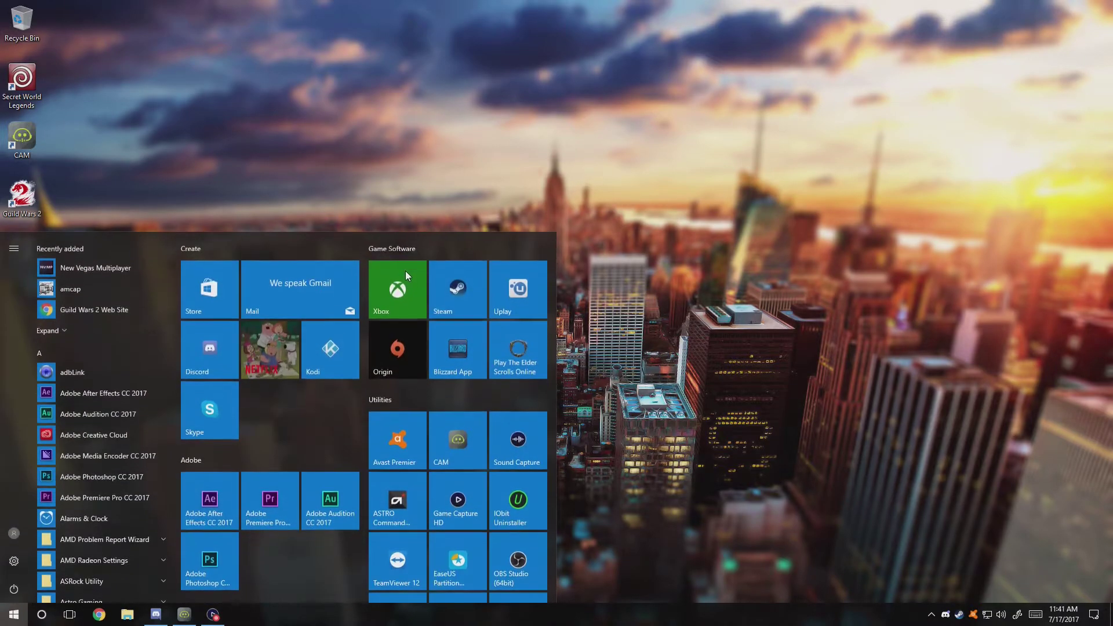
type("systrem")
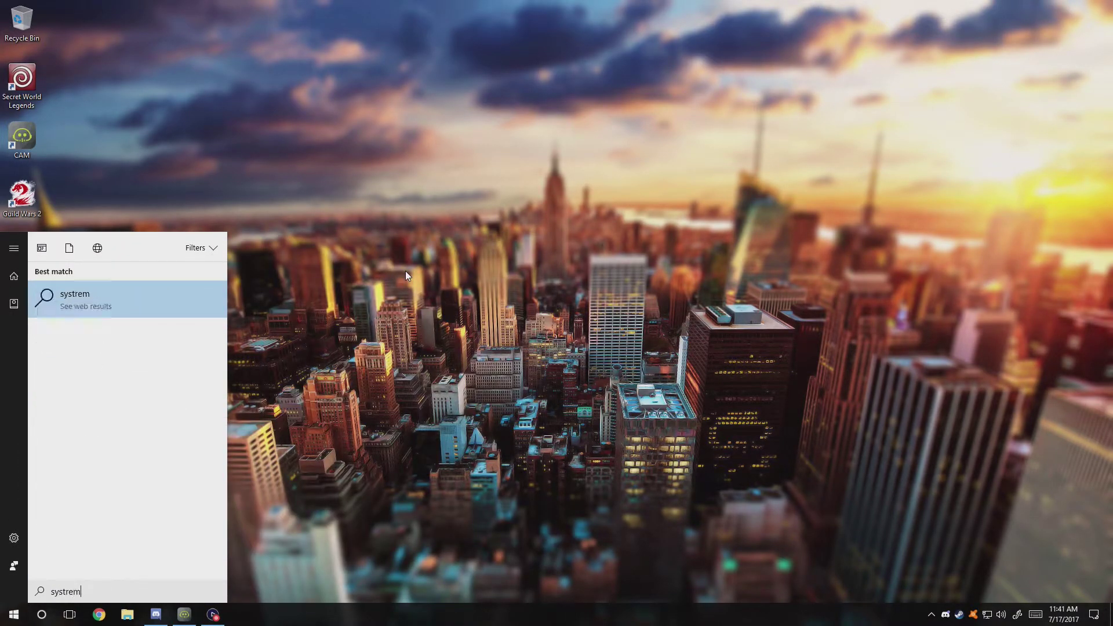
key("BackSpace")
key("BackSpace")
key("BackSpace")
type("em")
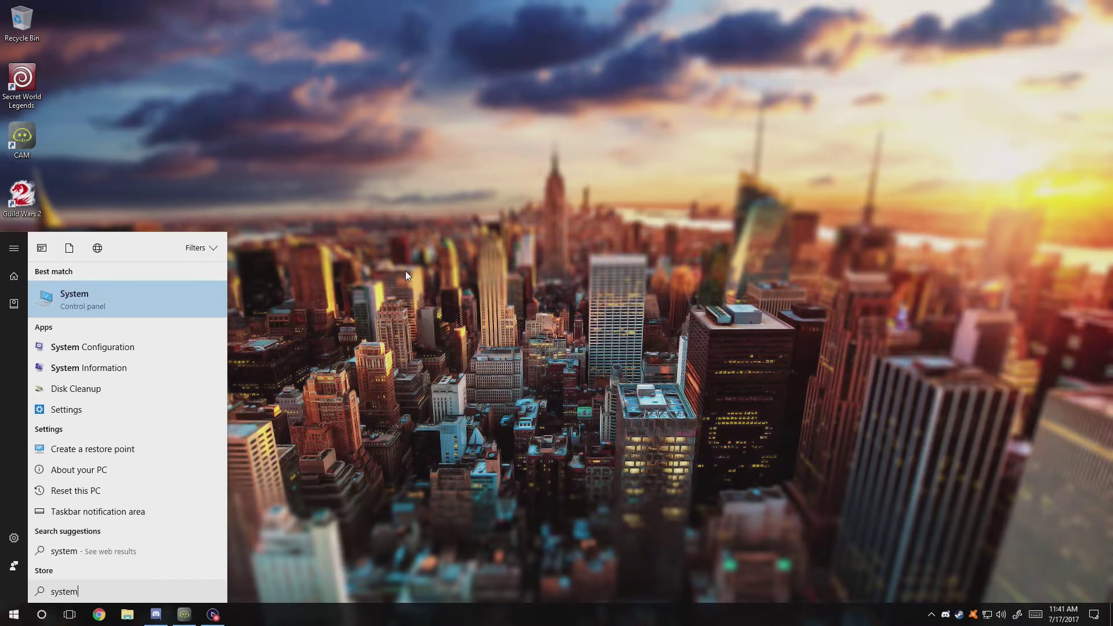
key("Return")
left_click_drag(522, 235, 520, 98)
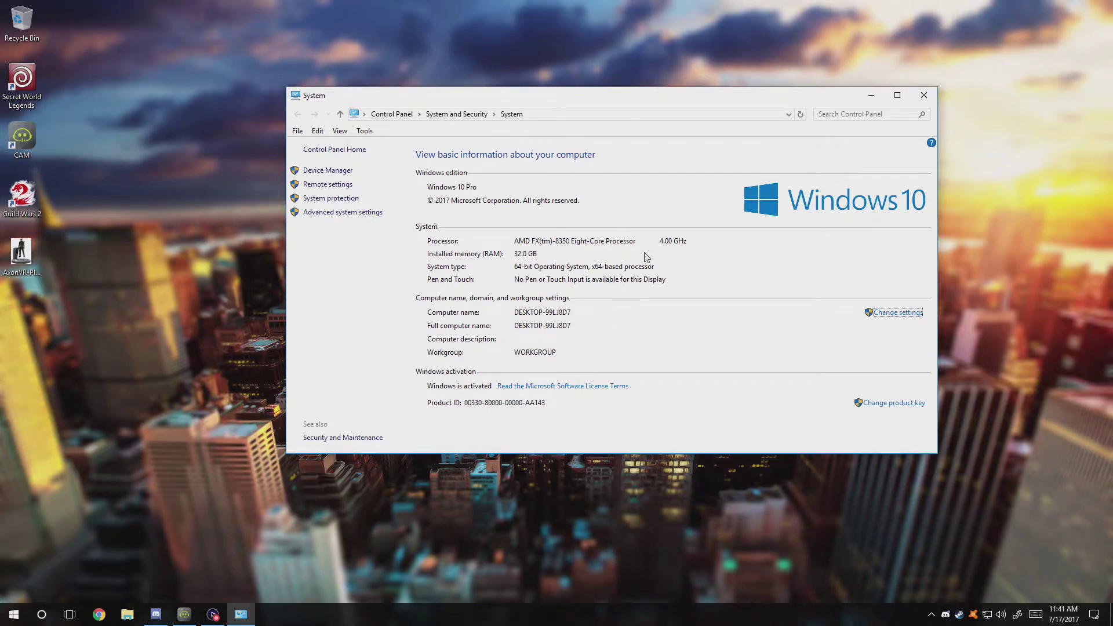
left_click(960, 616)
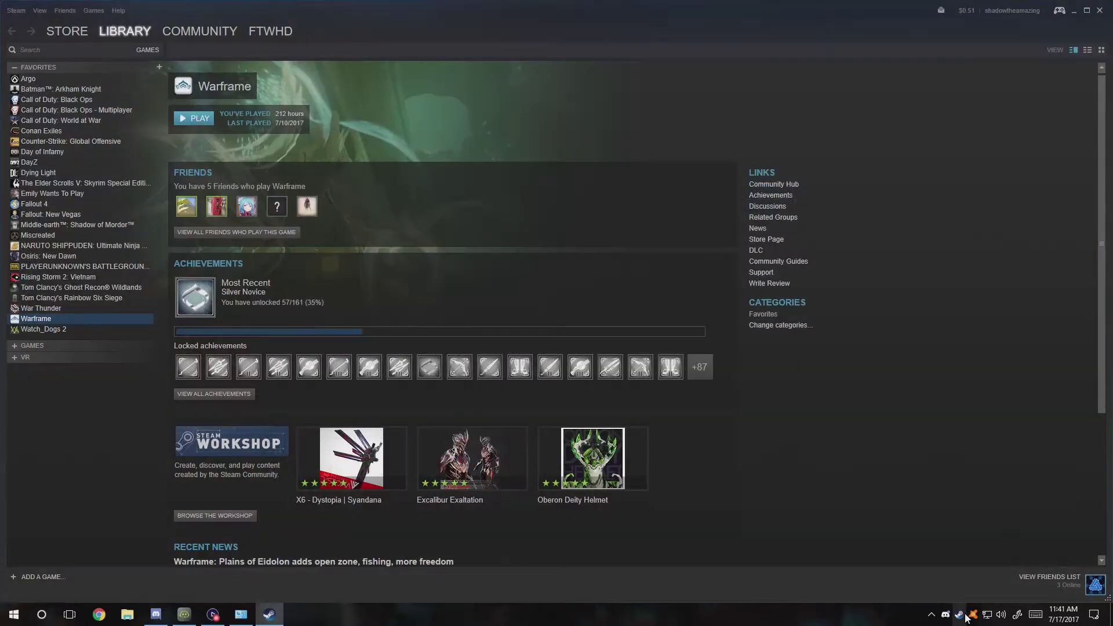
Step: Open the PLAYERUNKNOWN'S BATTLEGROUNDS store page and scroll to its system requirements
left_click(83, 266)
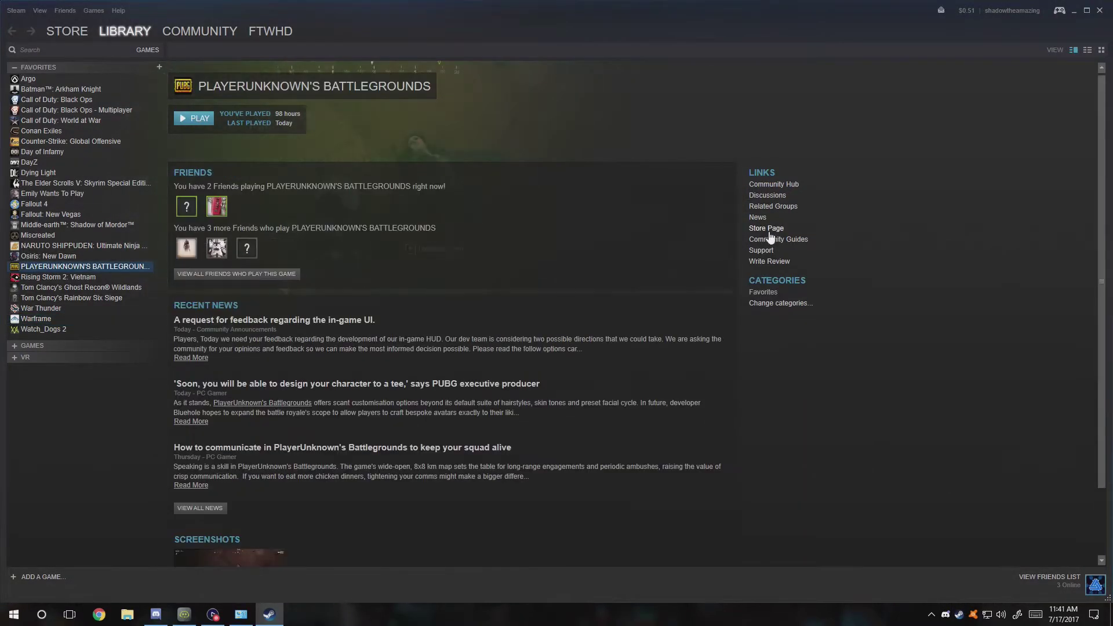
left_click(766, 229)
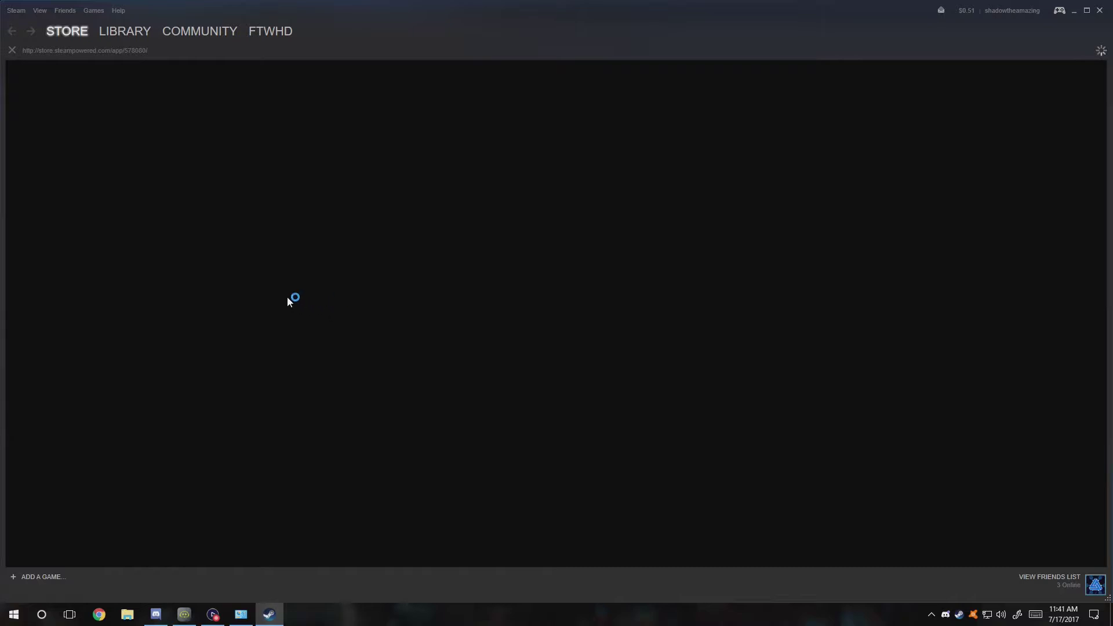
scroll(220, 344, "down", 8)
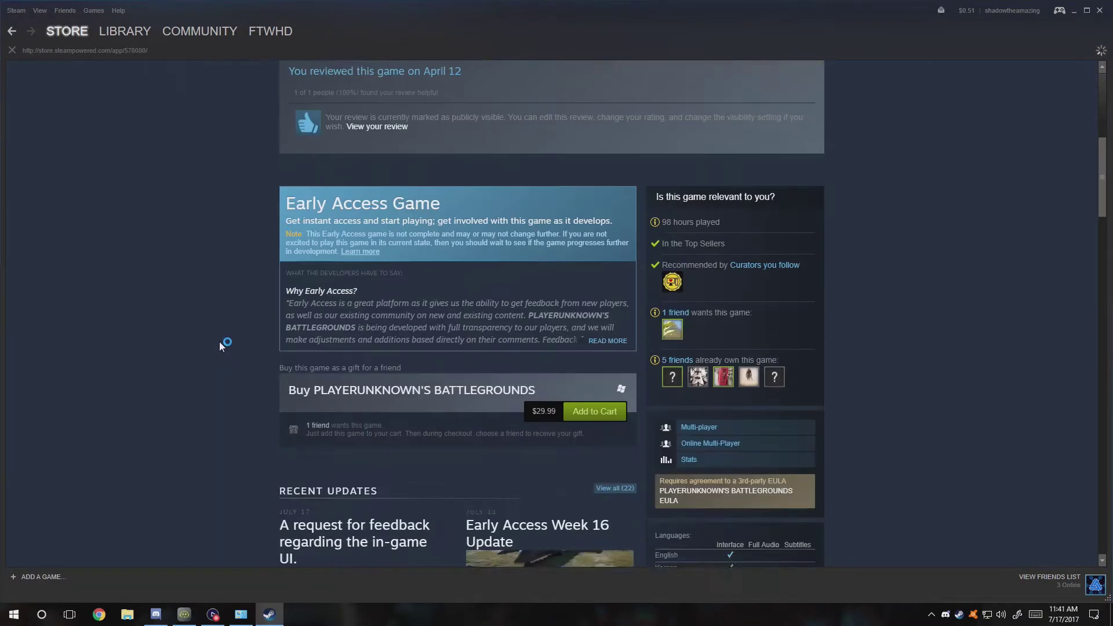
scroll(219, 342, "down", 18)
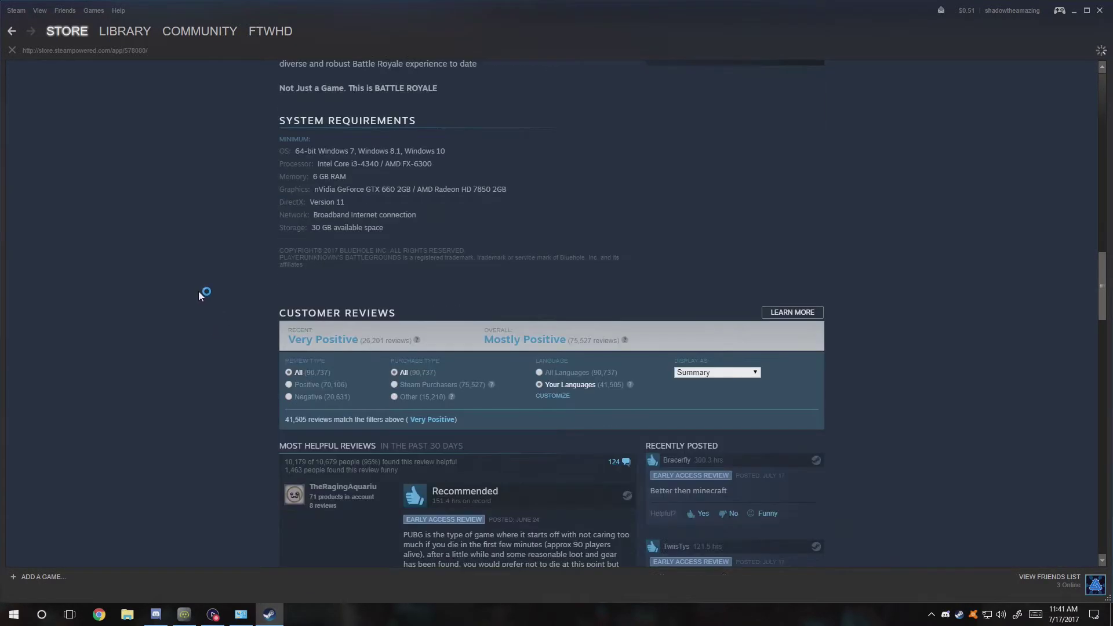
scroll(199, 295, "up", 2)
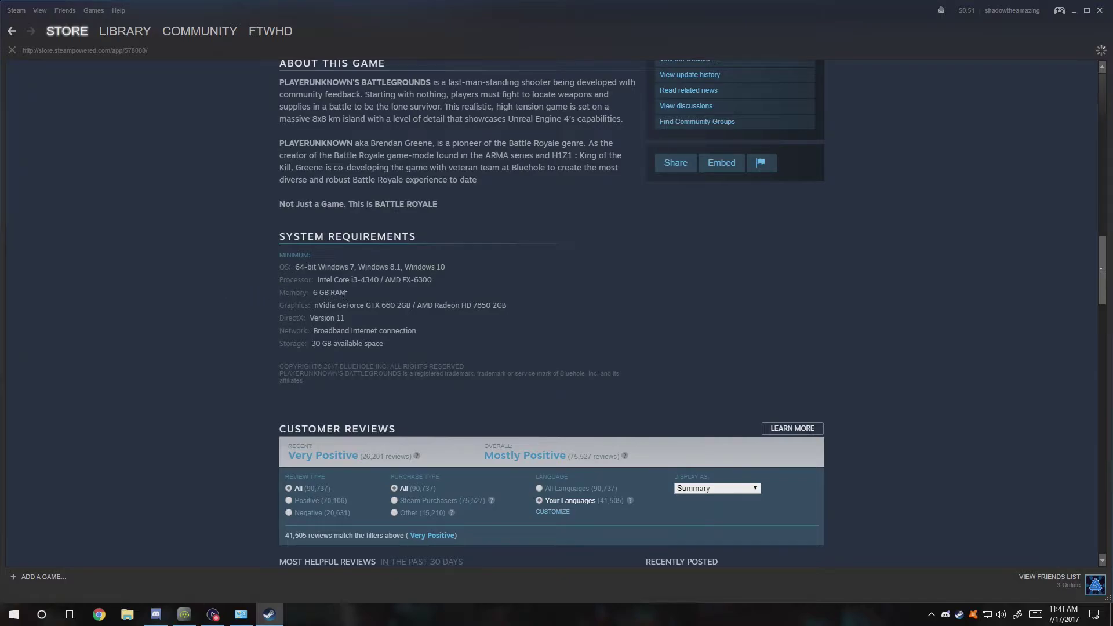
Step: Highlight the 6 GB RAM minimum memory requirement for emphasis
left_click_drag(346, 295, 312, 295)
left_click(418, 304)
left_click_drag(346, 294, 314, 295)
left_click(341, 296)
left_click_drag(349, 294, 307, 294)
left_click(484, 290)
scroll(498, 255, "up", 15)
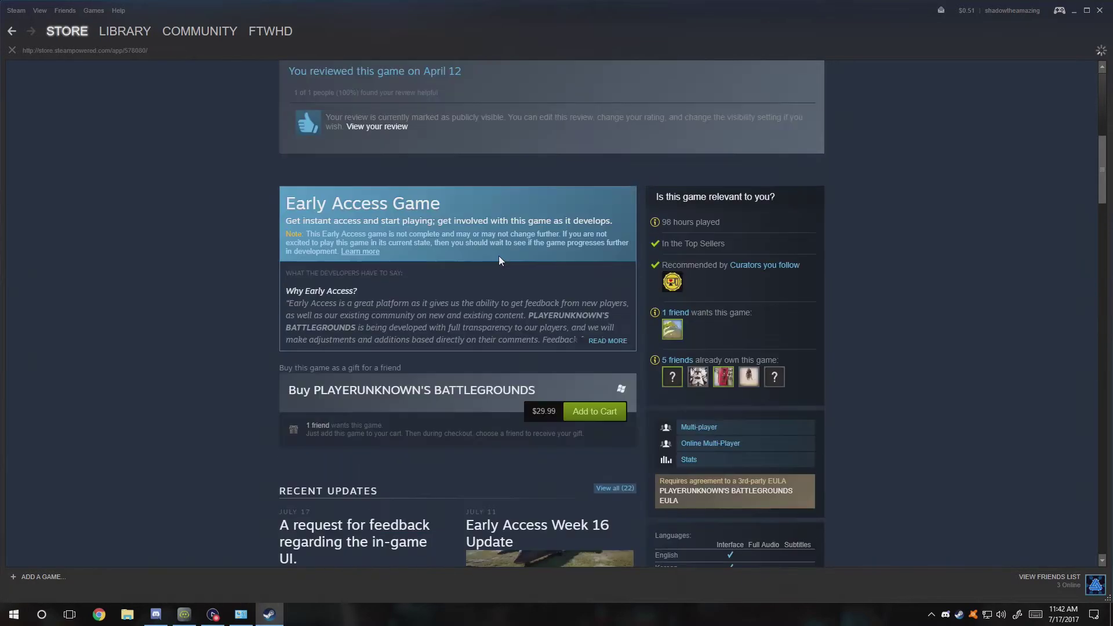
left_click(736, 92)
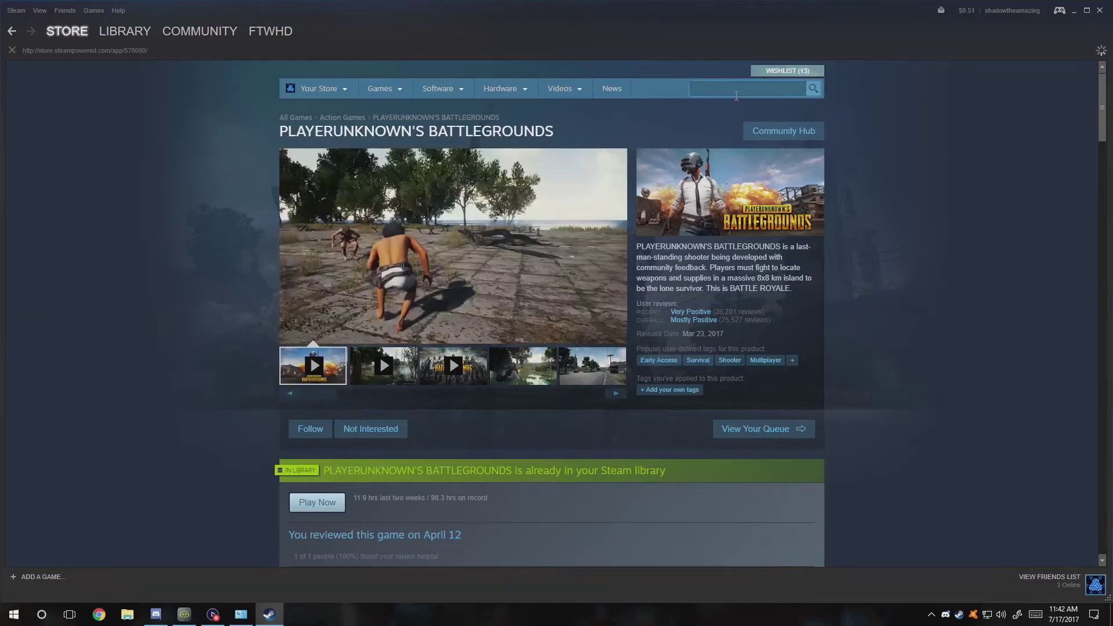
Step: Search the store for 'witcher 3' and scroll The Witcher 3: Wild Hunt page to its requirements
type("witcher 3")
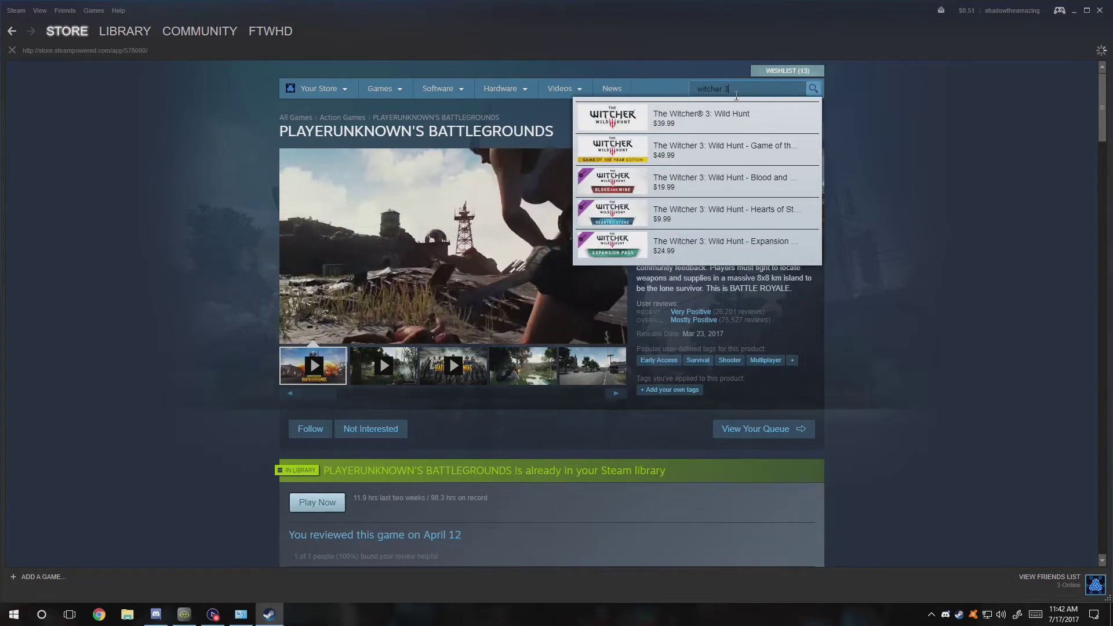
left_click(732, 116)
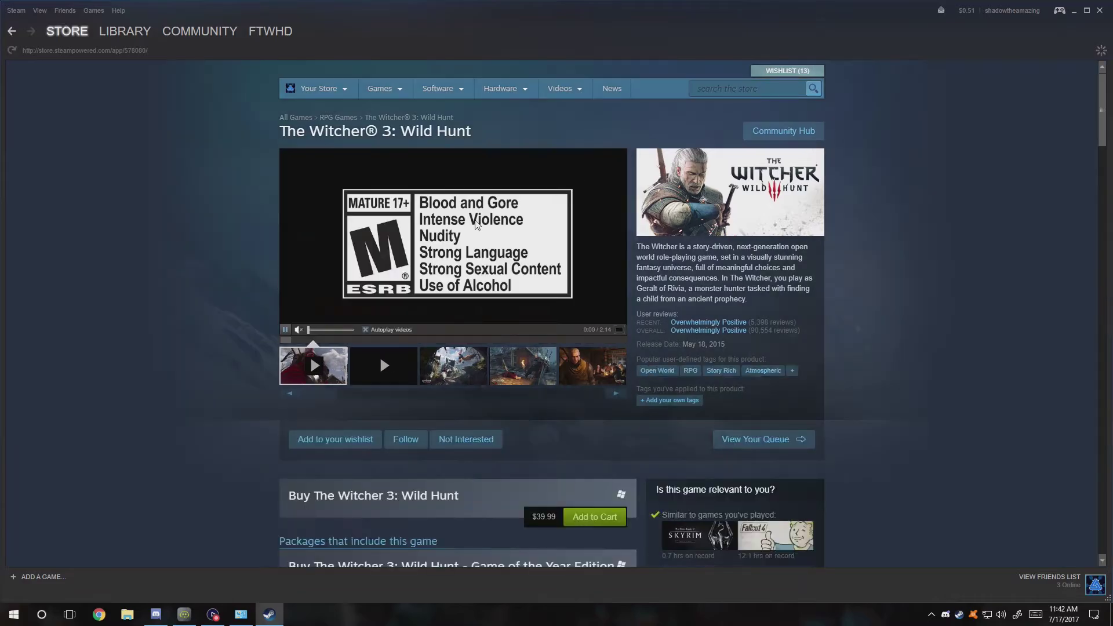
scroll(343, 256, "down", 11)
scroll(327, 296, "down", 5)
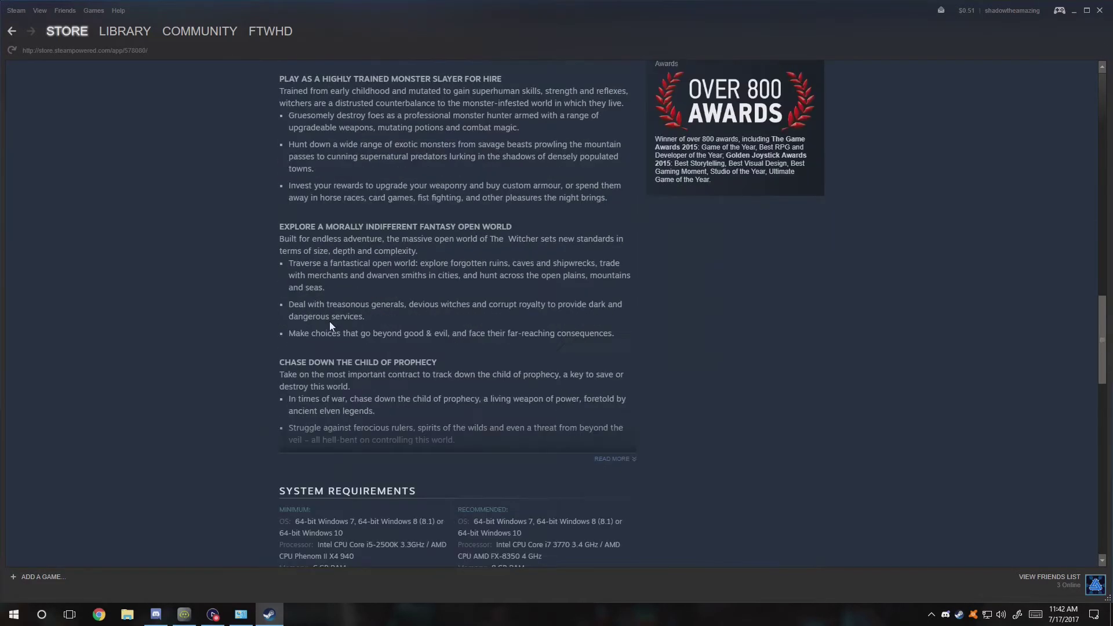
scroll(329, 322, "down", 6)
Step: Highlight the recommended 8 GB and minimum 6 GB RAM requirements, then close Steam
left_click_drag(524, 219, 490, 222)
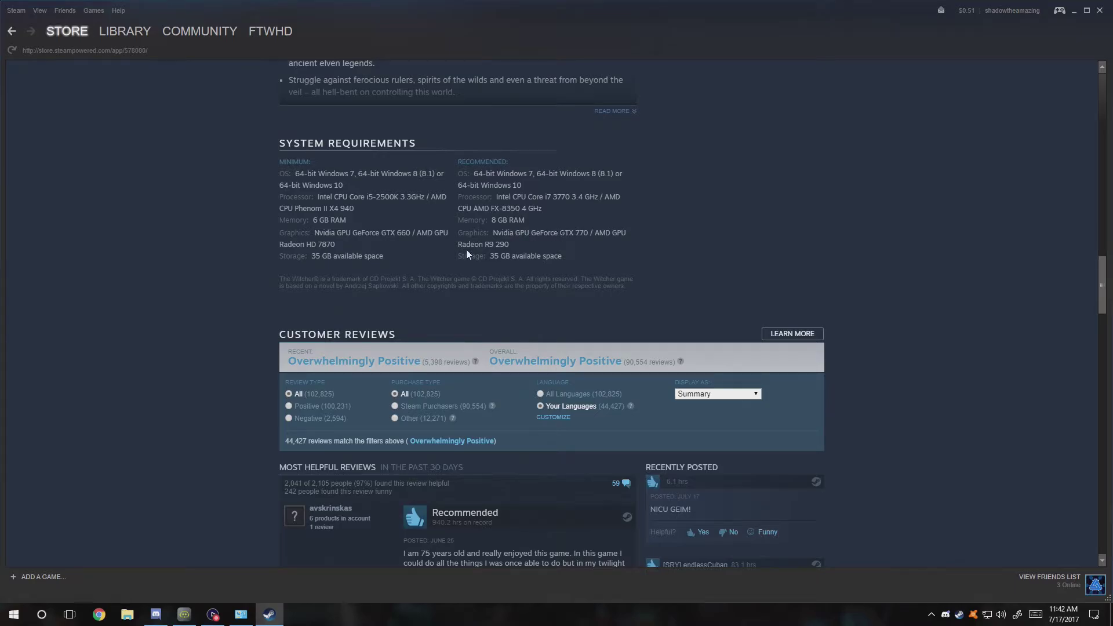
left_click_drag(347, 223, 310, 222)
left_click(1099, 9)
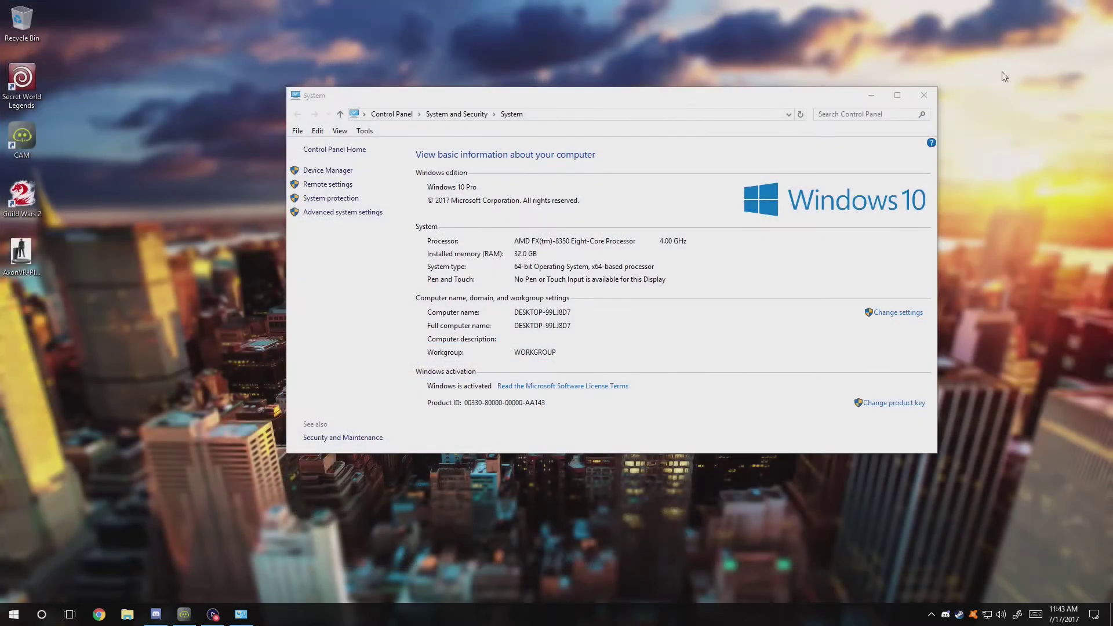
Step: Open Advanced system settings and the Performance Settings for visual effects
left_click(365, 213)
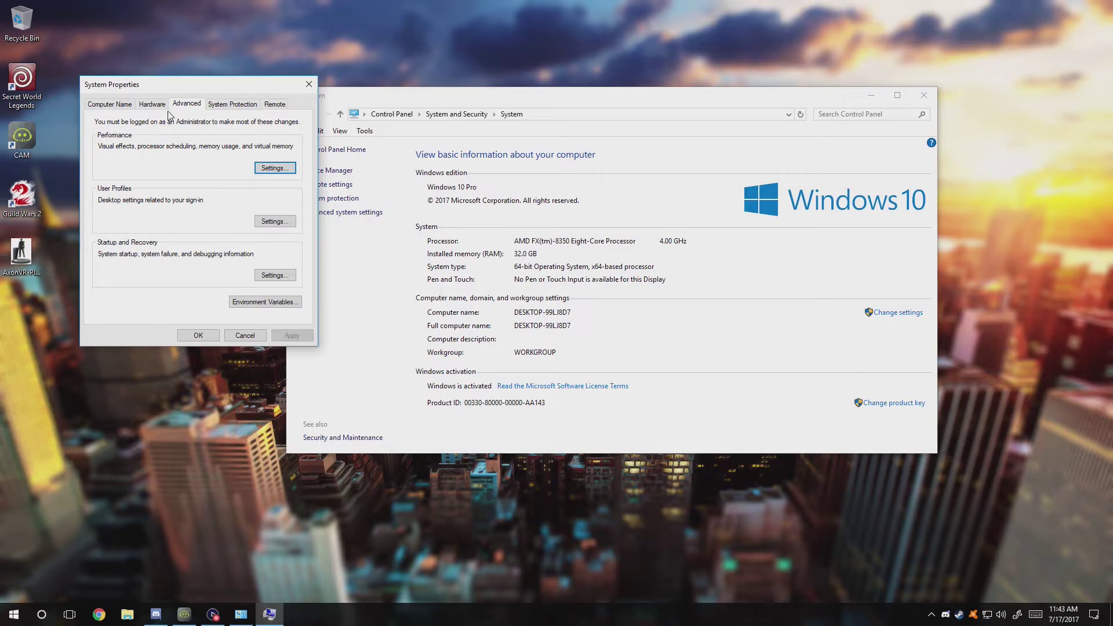
left_click(106, 105)
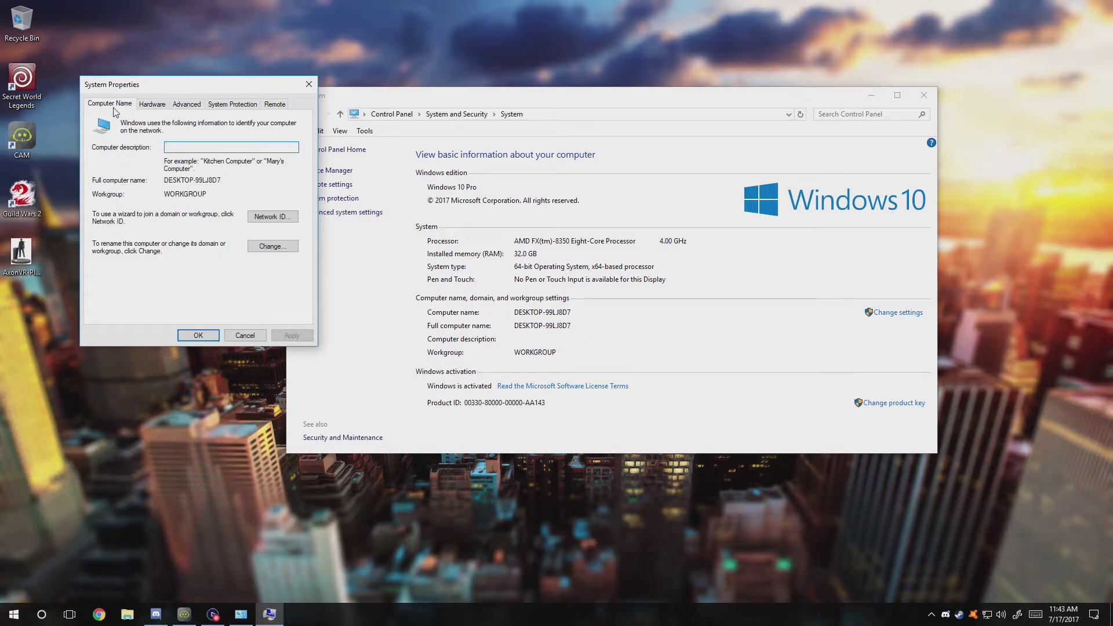
left_click(194, 109)
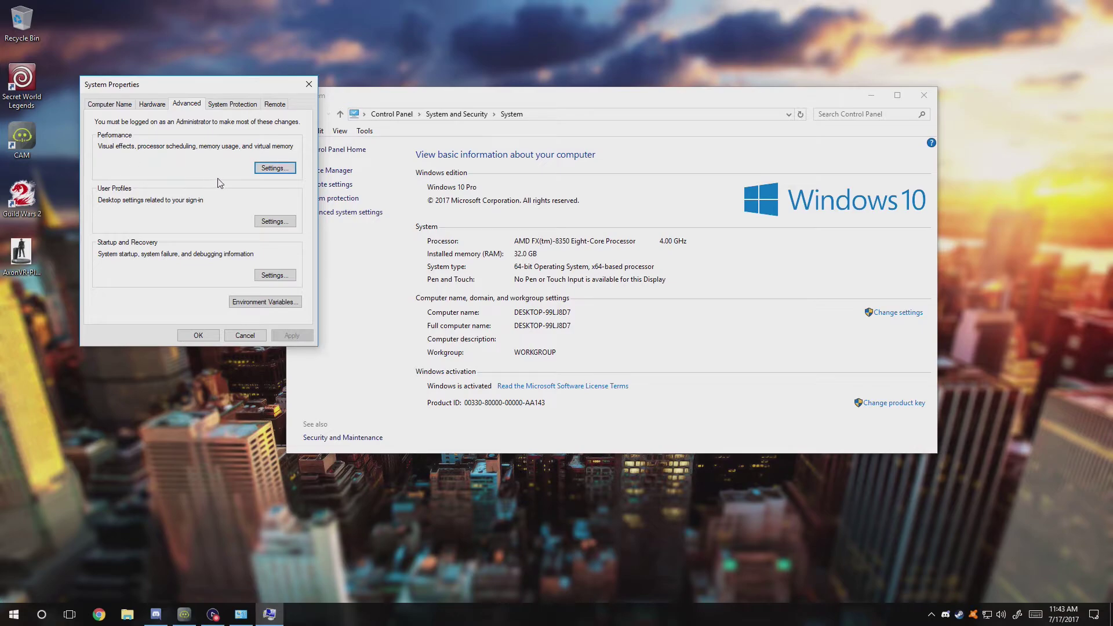
left_click(276, 169)
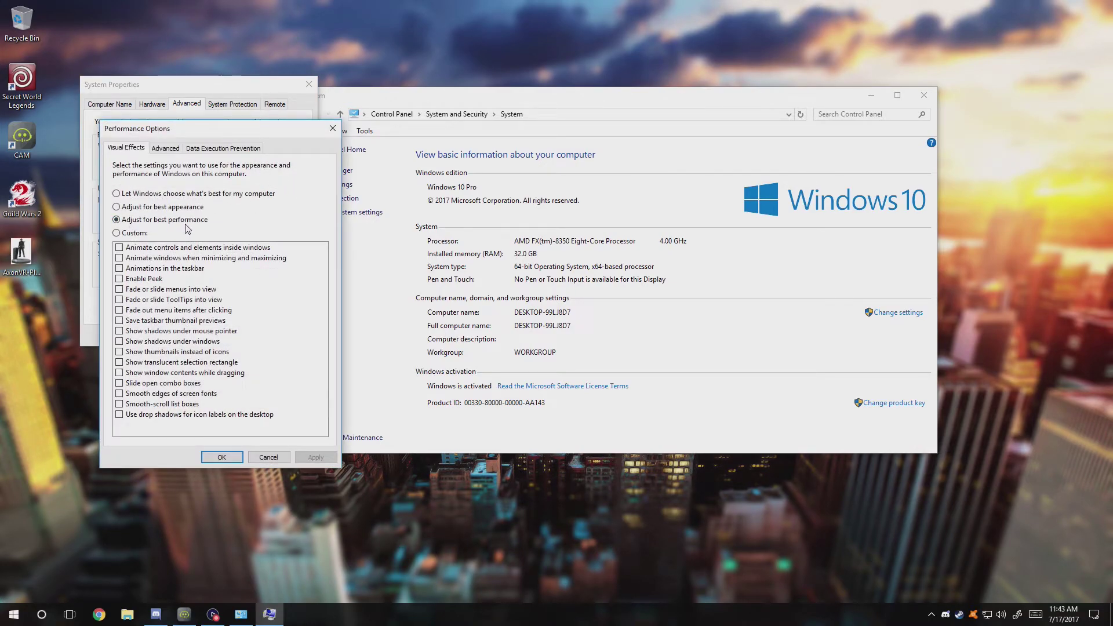
Step: Apply 'Adjust for best performance', briefly trying best appearance before switching back
left_click(151, 210)
left_click(155, 221)
left_click(315, 457)
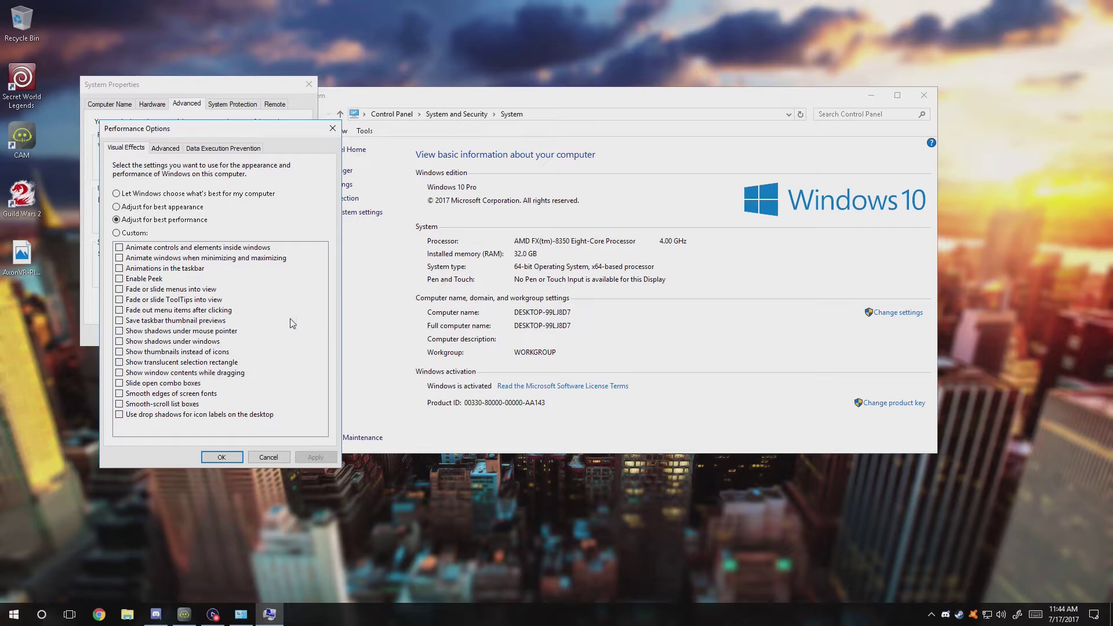
left_click(187, 207)
left_click(315, 457)
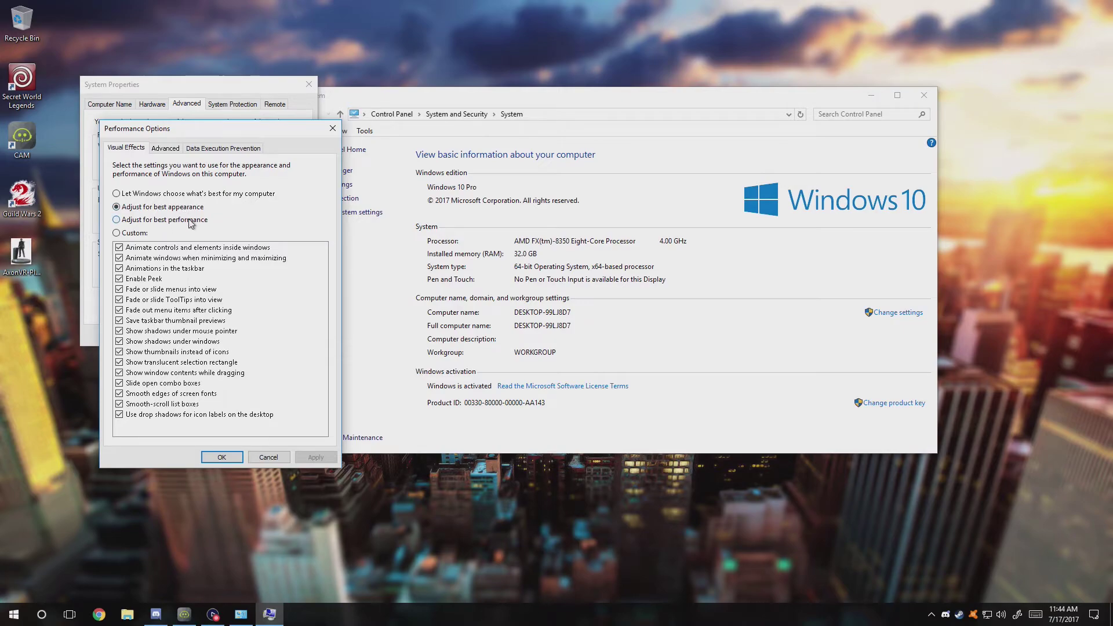
left_click(193, 221)
left_click(314, 457)
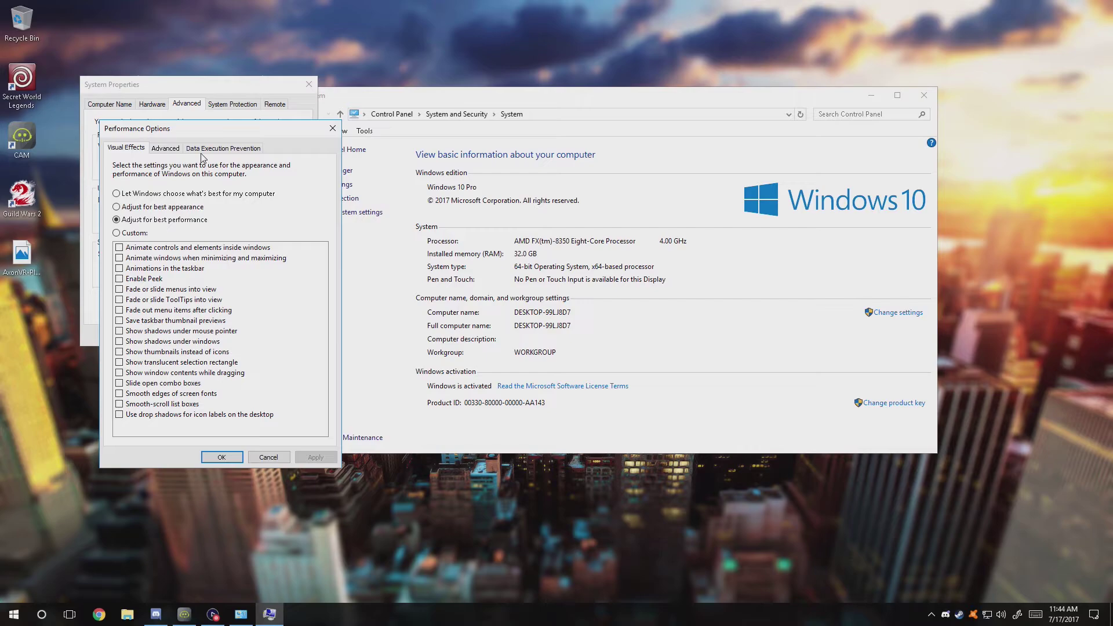
Step: Turn off automatic paging-file management and set rec (G:) to System managed size
left_click(176, 149)
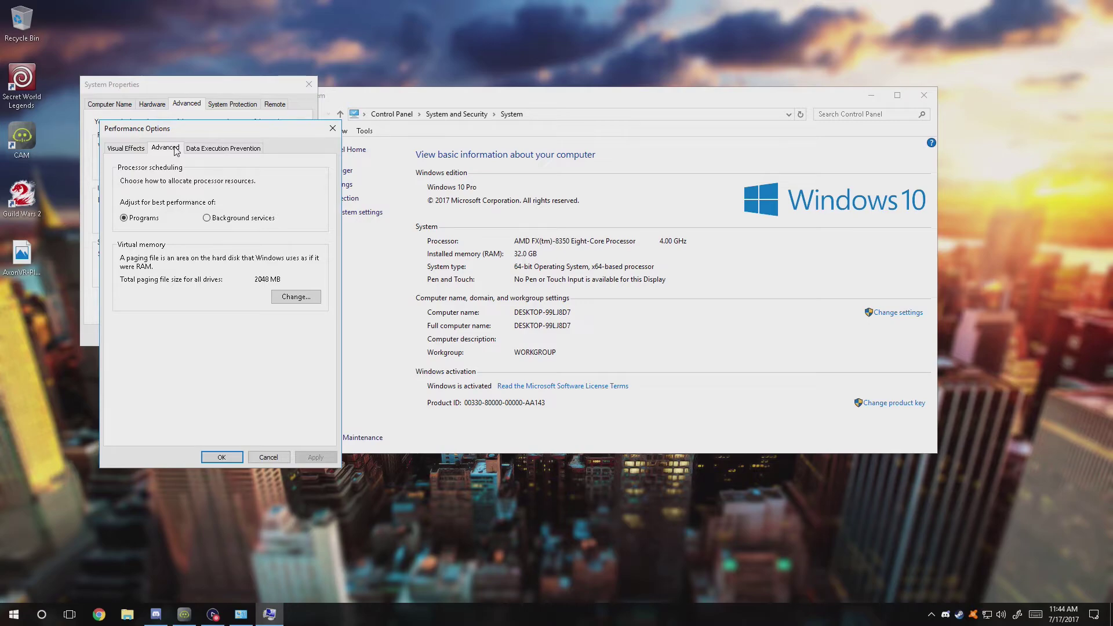
left_click(293, 297)
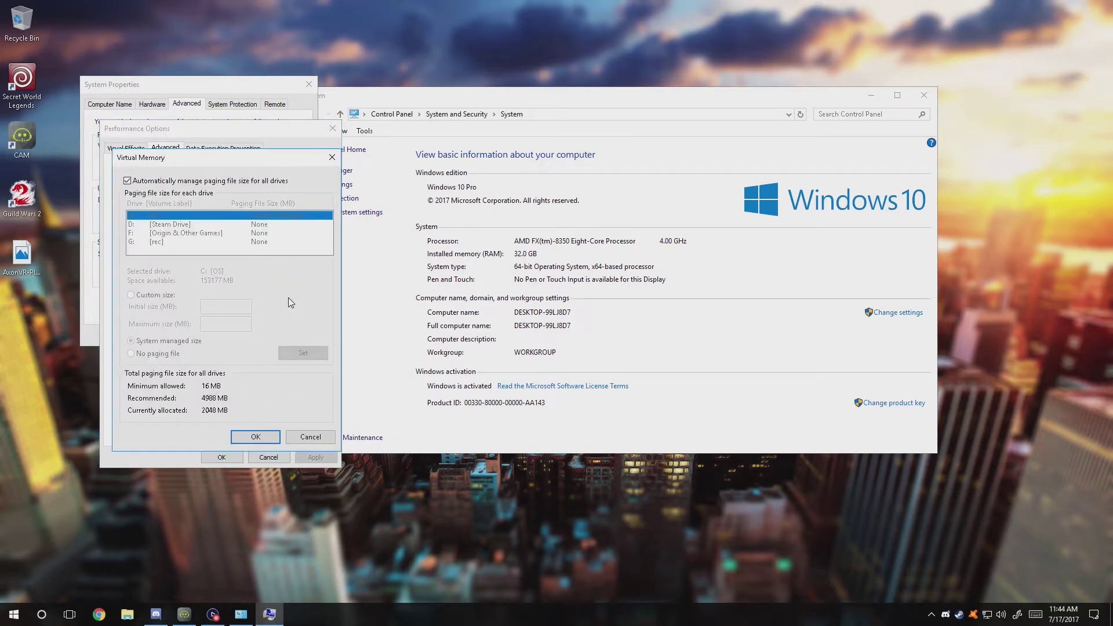
left_click(167, 182)
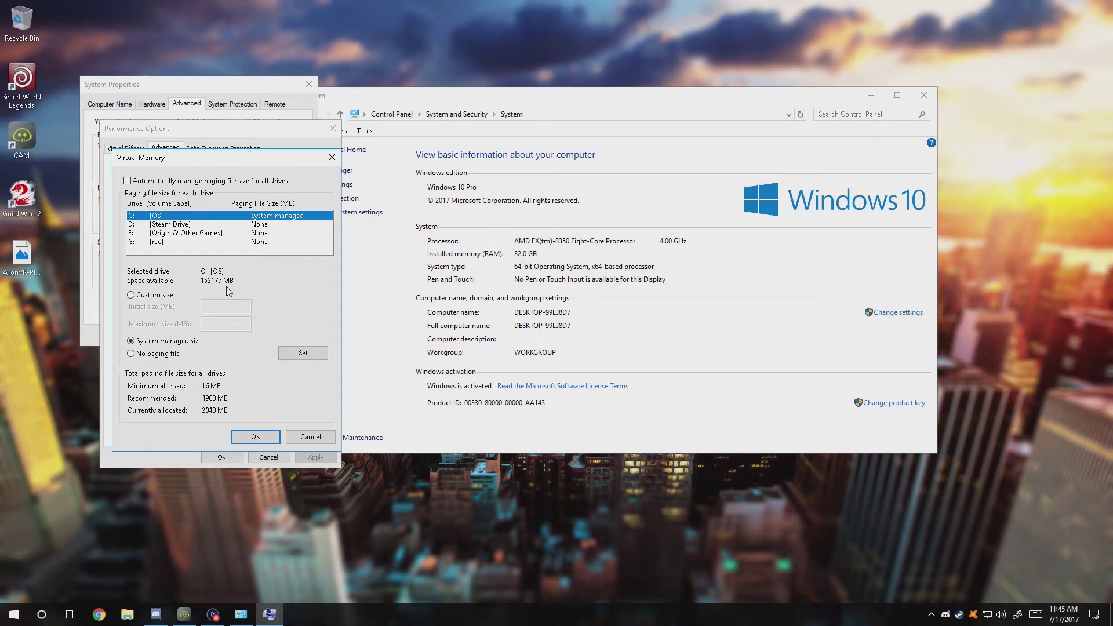
left_click(248, 242)
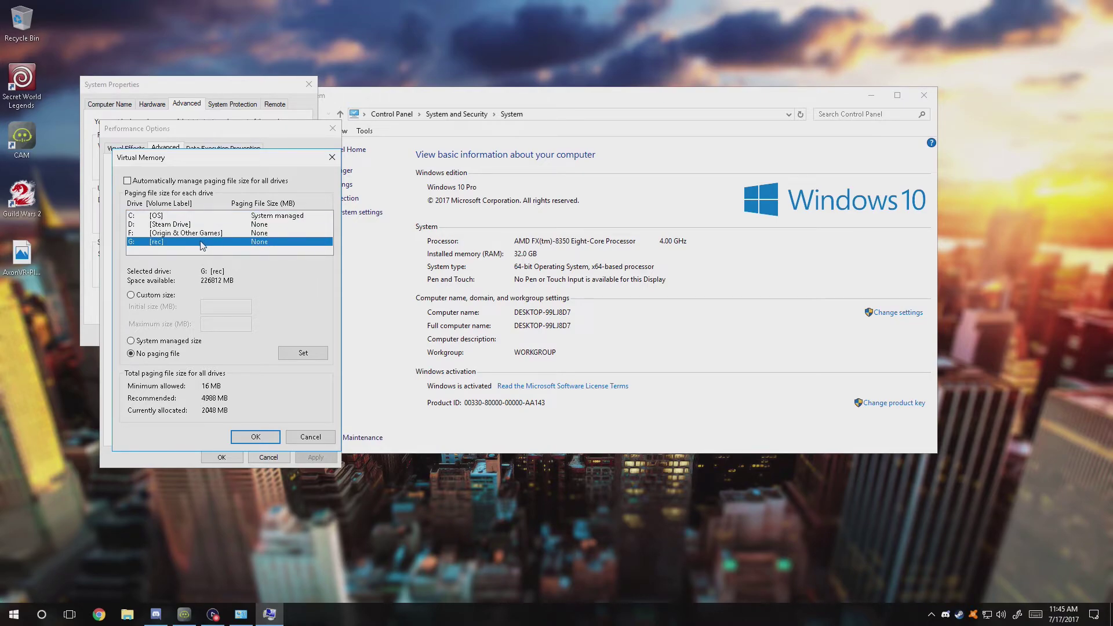
left_click(187, 341)
Step: Switch between File Explorer and the Virtual Memory dialog, ending in File Explorer
left_click(127, 614)
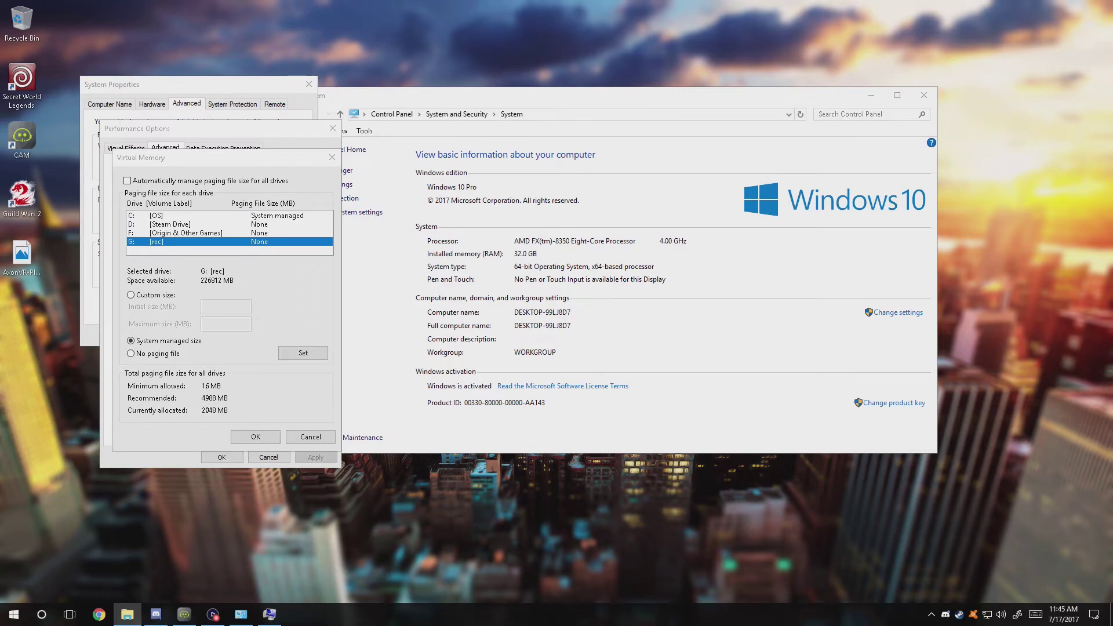
key("alt+Tab")
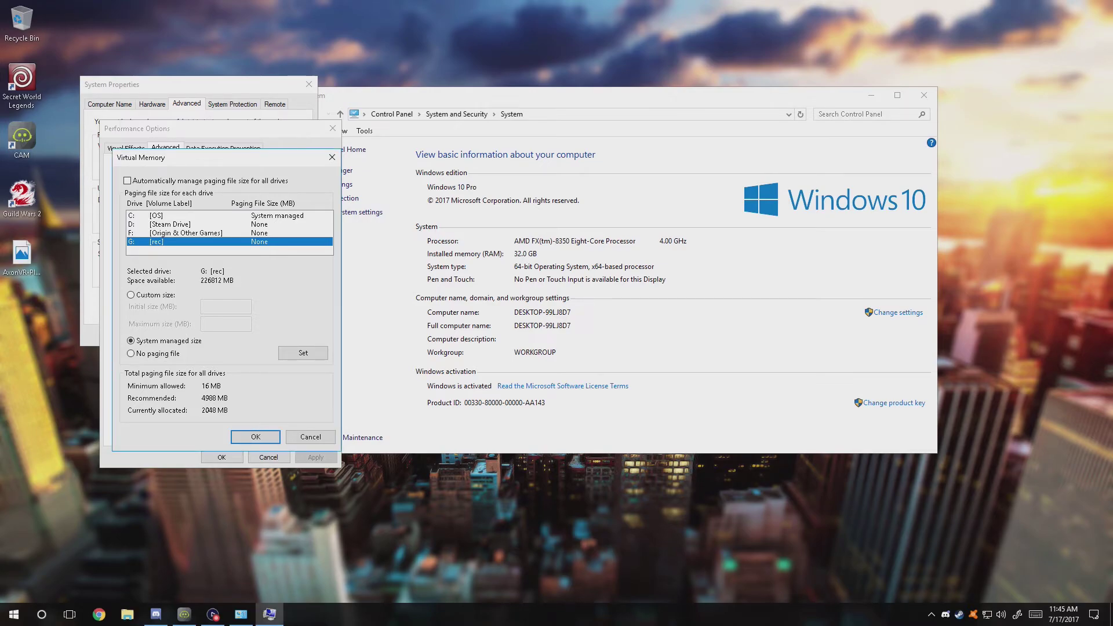
key("alt+Tab")
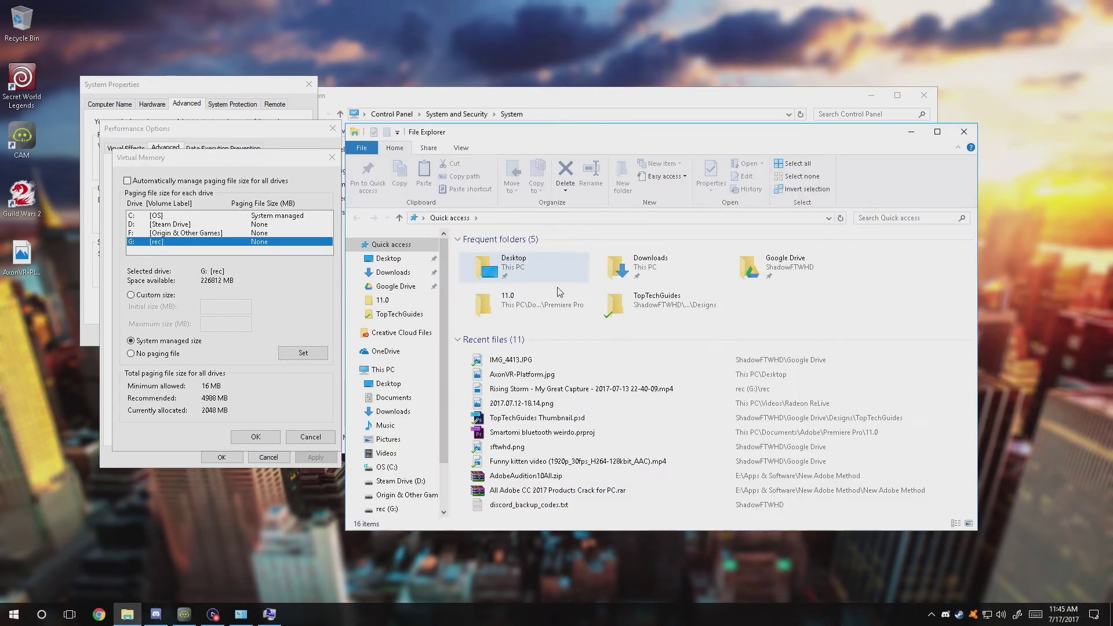
Step: Browse to the rec folder on the rec (G:) drive, then close File Explorer
scroll(438, 455, "down", 2)
scroll(437, 454, "down", 1)
left_click(387, 443)
left_click_drag(695, 390, 679, 251)
left_click(964, 131)
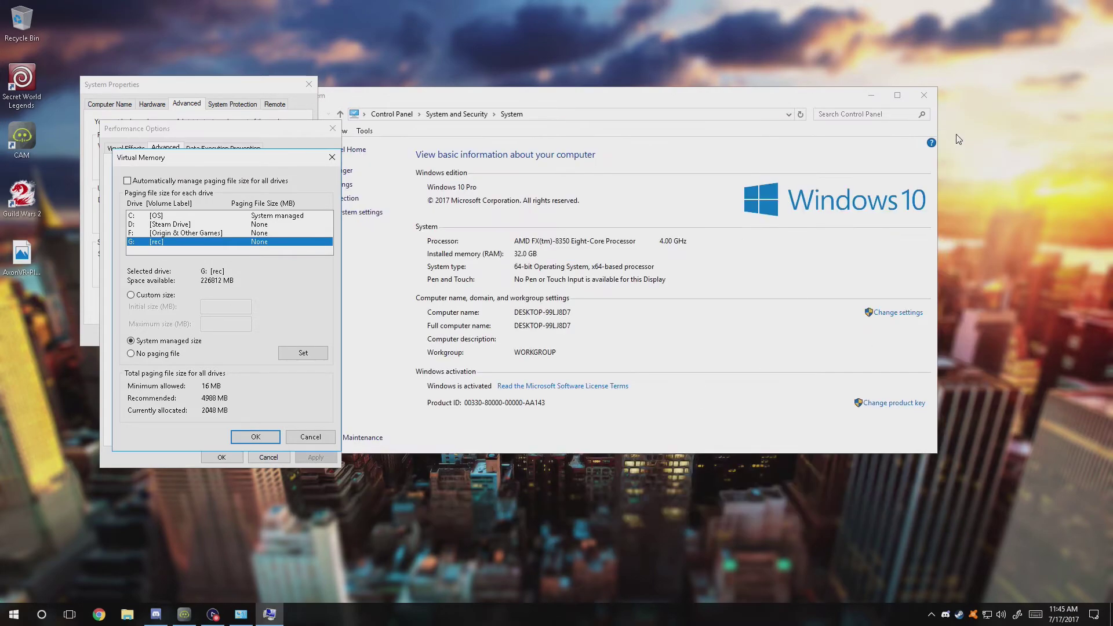
Step: Confirm the virtual memory change, set rec (G:) to system-managed paging size, and apply
left_click(255, 438)
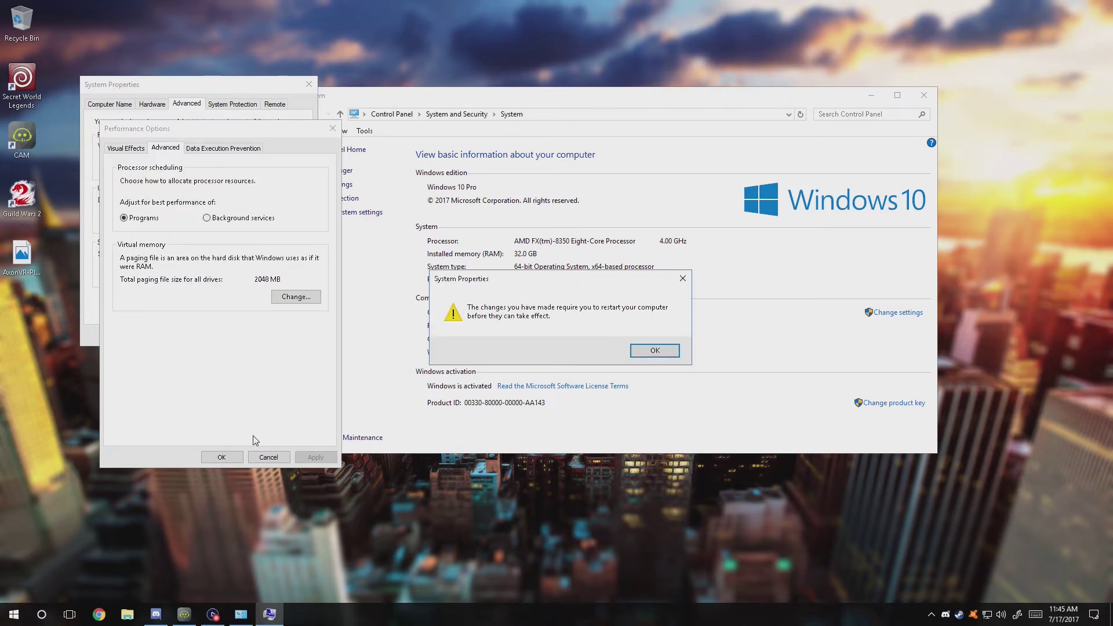
left_click(658, 352)
left_click(295, 296)
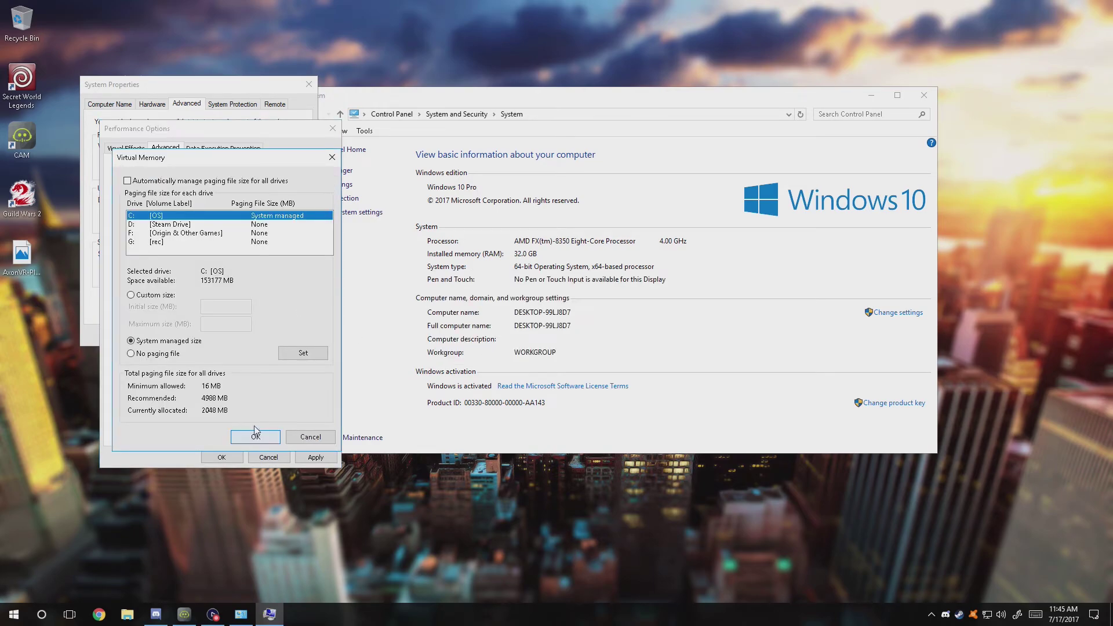
left_click(252, 242)
left_click(181, 342)
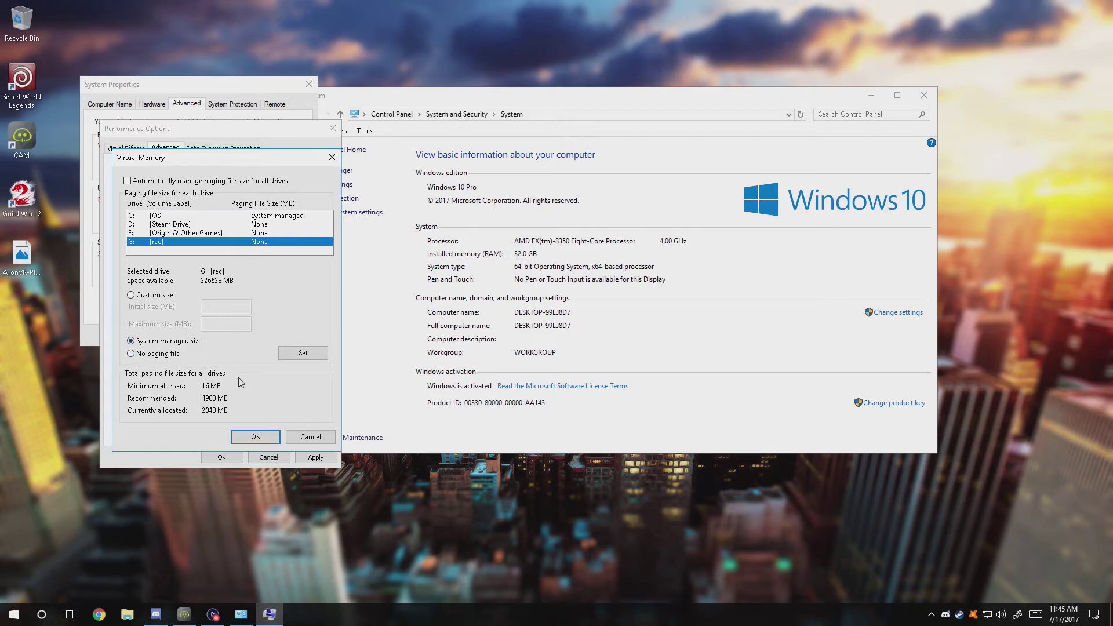
left_click(256, 436)
left_click(304, 457)
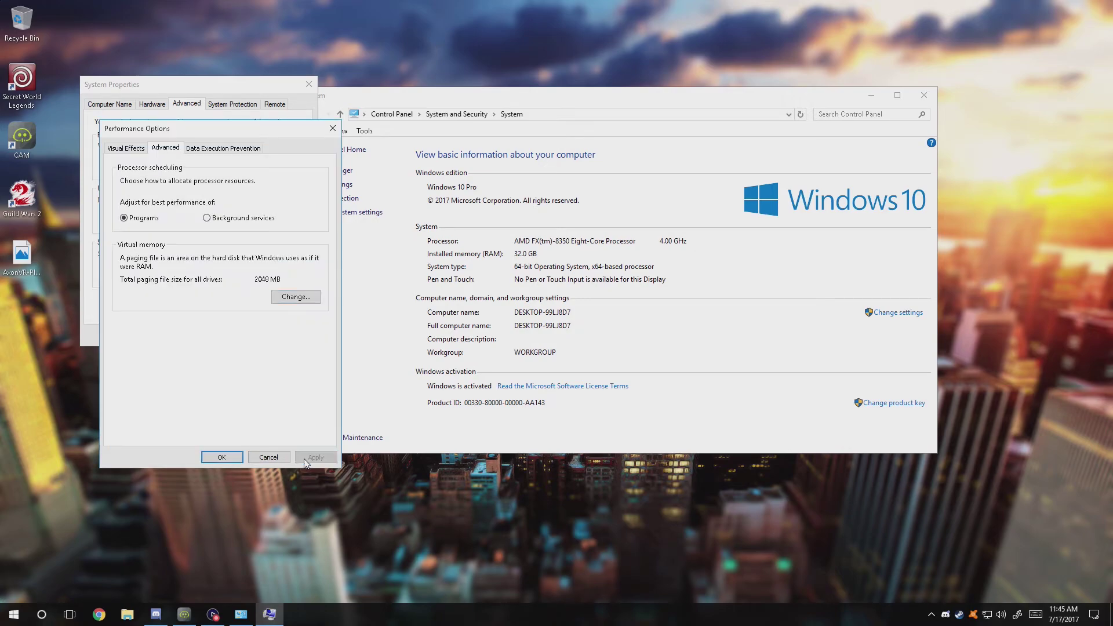
Step: Reapply system-managed paging size on rec (G:) and close Performance Options
left_click(289, 299)
left_click(258, 242)
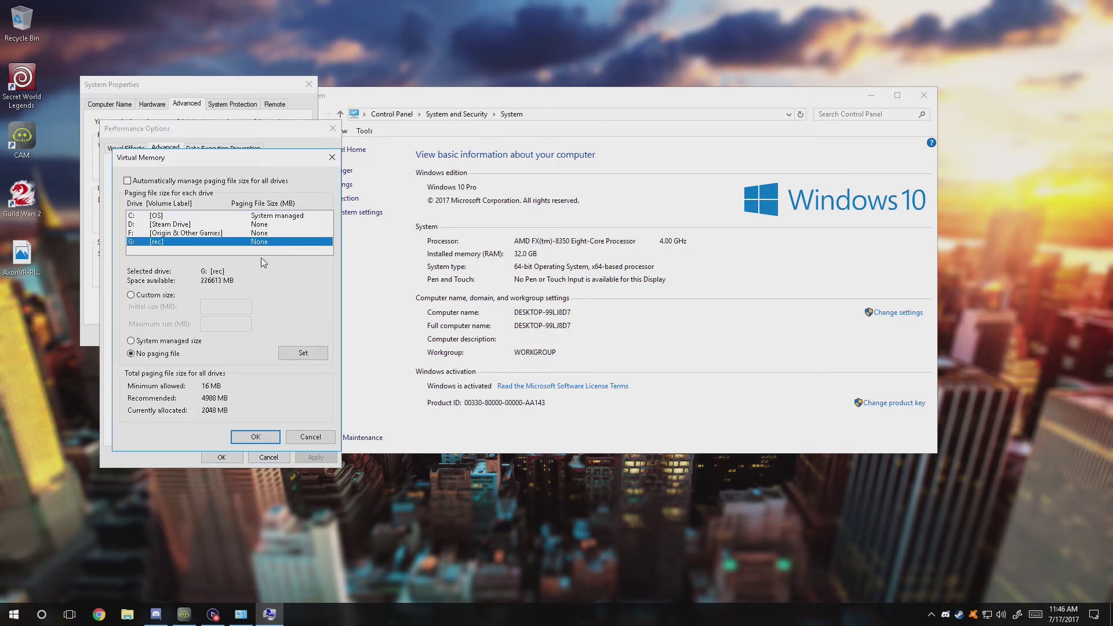
left_click(183, 343)
left_click(301, 440)
left_click(237, 458)
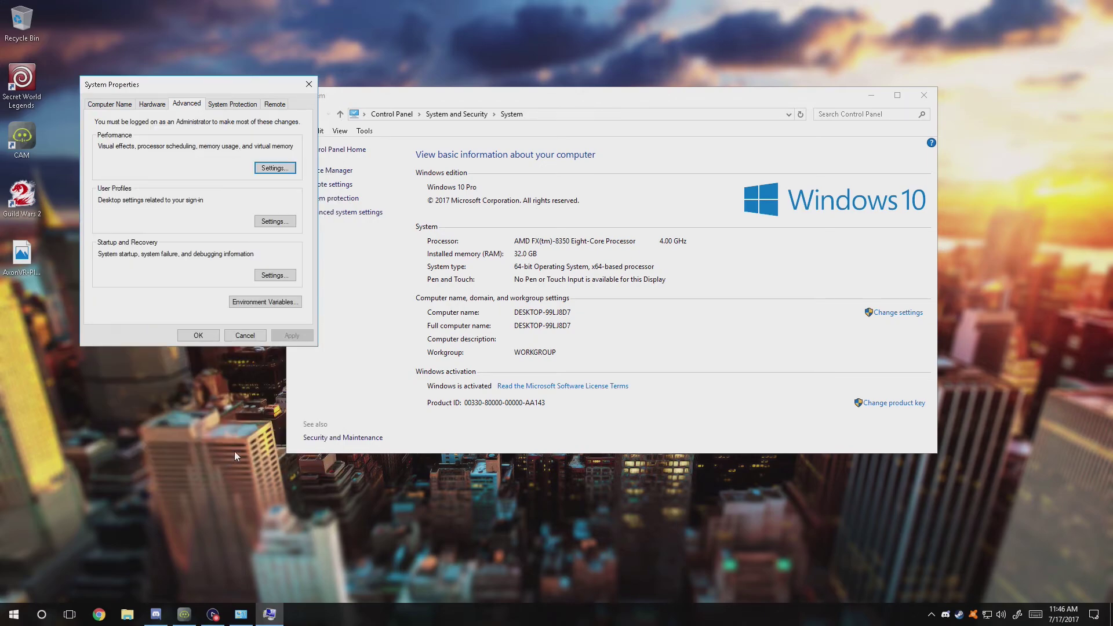
Step: Close System Properties and postpone the required restart until later
left_click(124, 105)
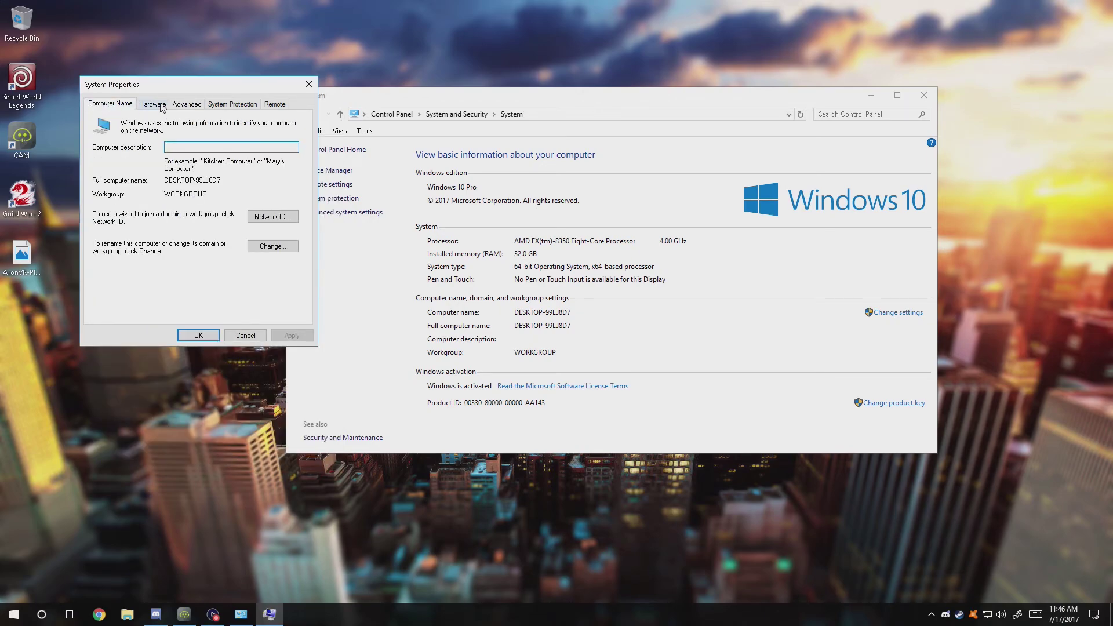
left_click(162, 106)
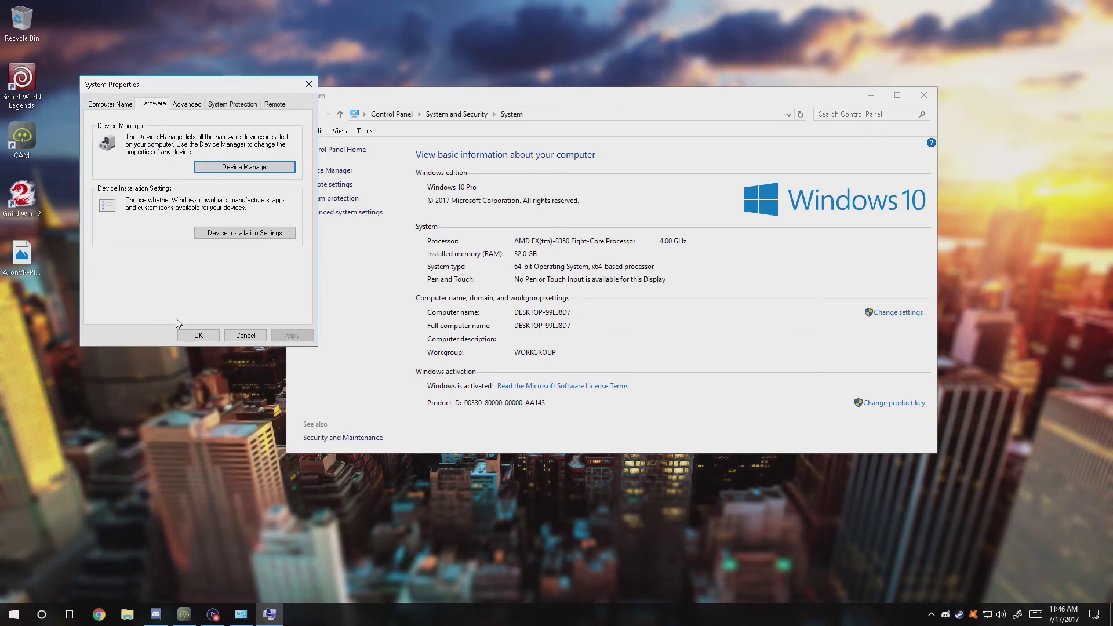
left_click(198, 335)
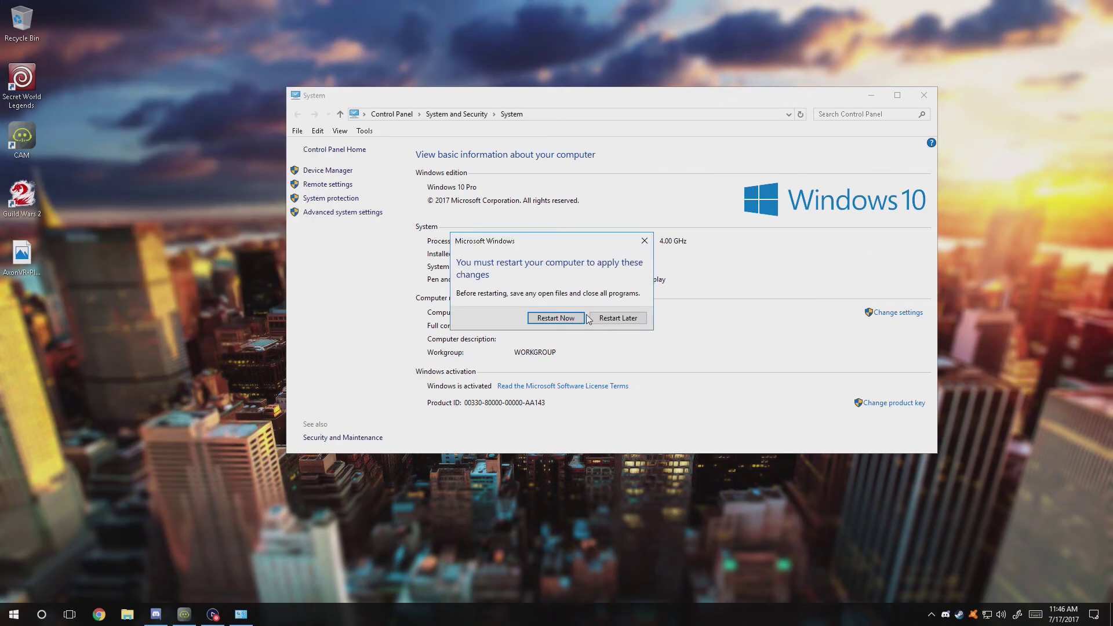
left_click(629, 323)
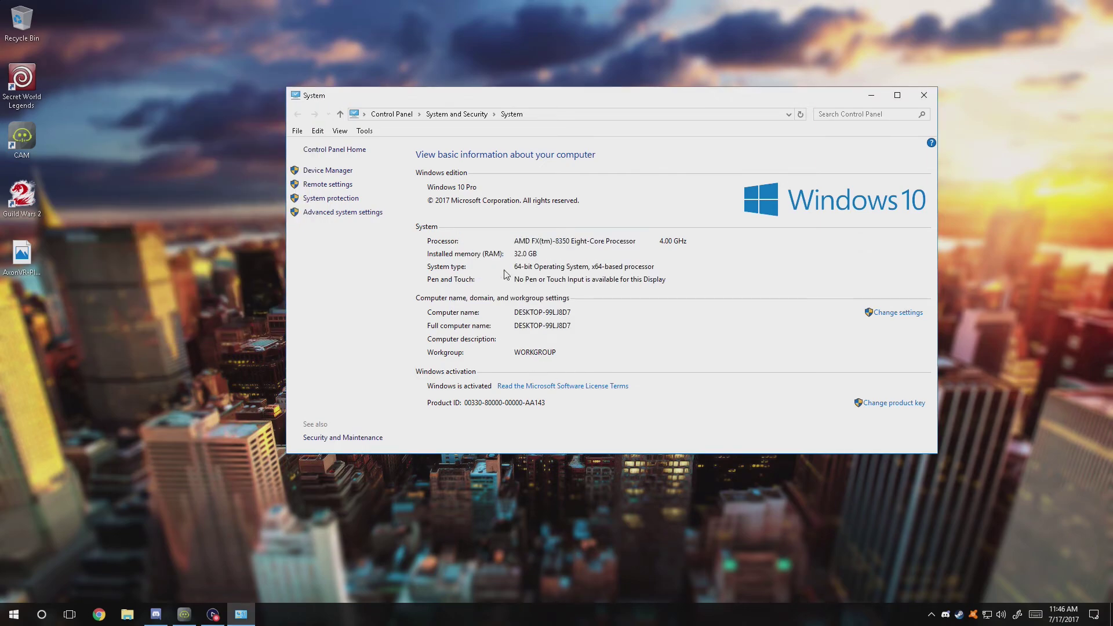
Step: Close the System window and review Display settings: 1920 × 1080, 100% scale, extended across two monitors
left_click(924, 95)
right_click(454, 181)
left_click(485, 296)
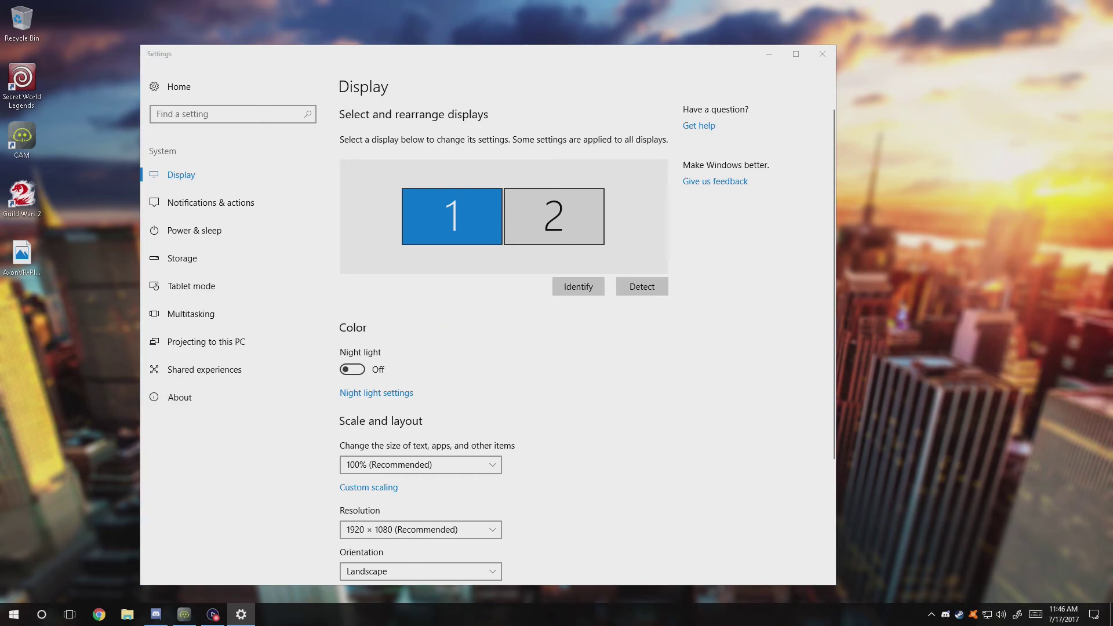
key("alt+Tab")
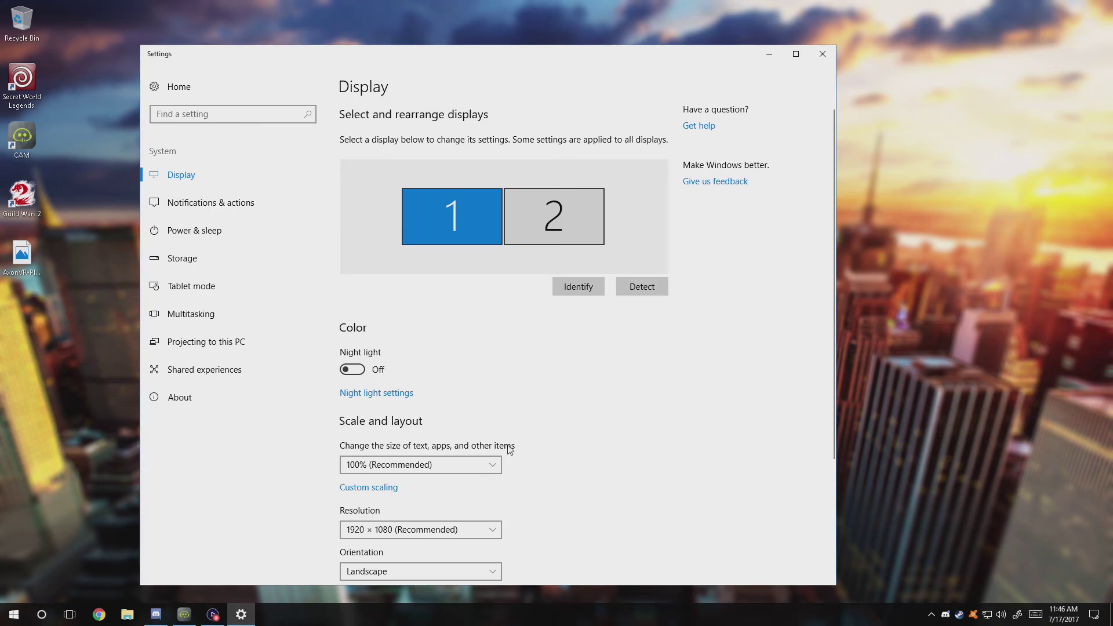
scroll(510, 449, "down", 3)
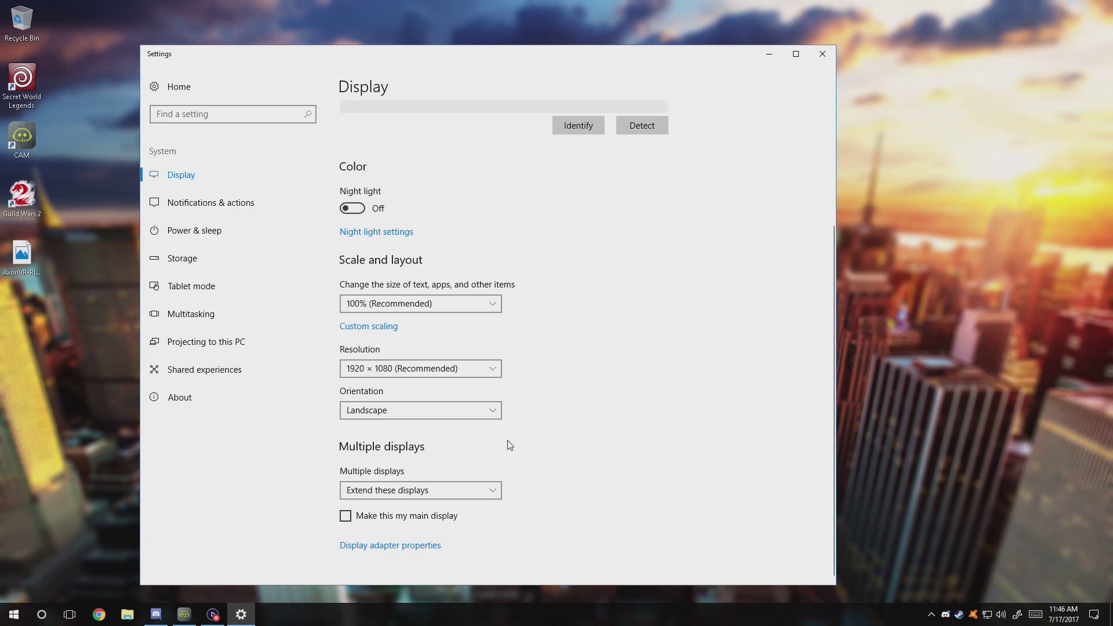
left_click(820, 57)
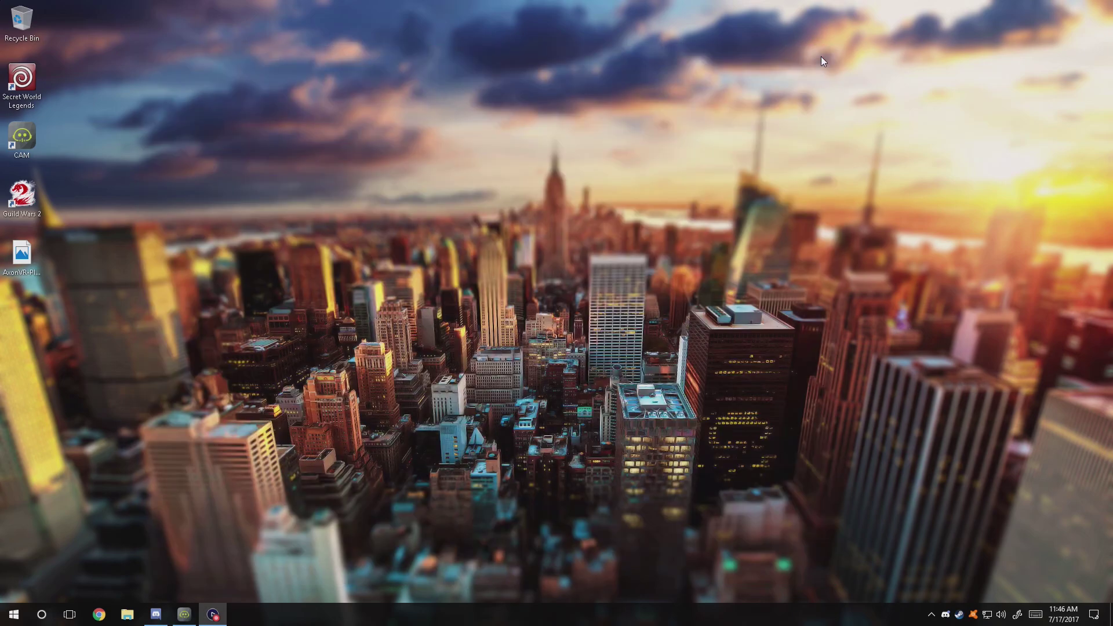